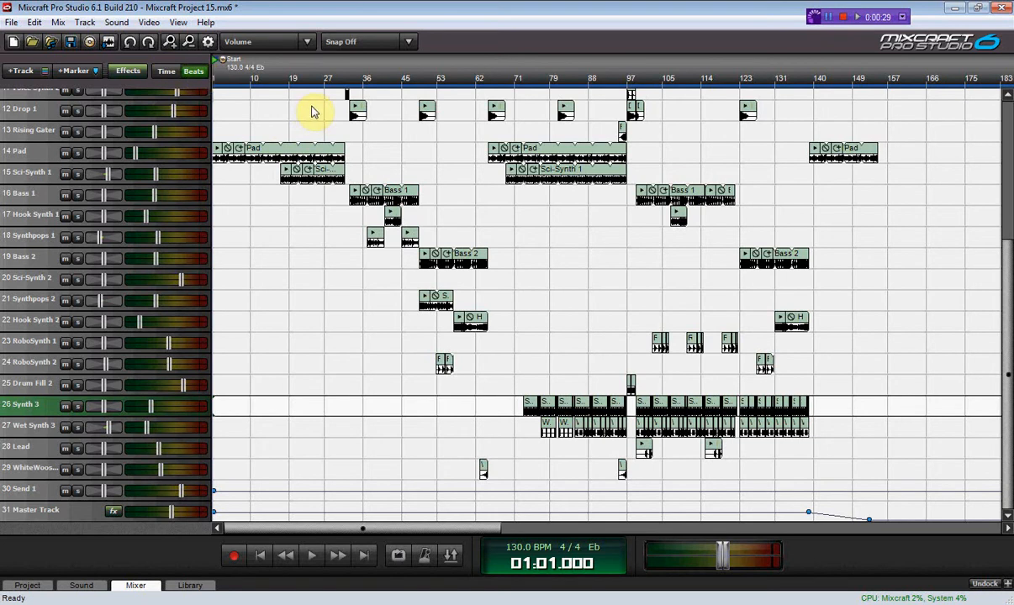
Switch the timeline to time display and move the first Sci-Synth 1 clip slightly earlier with snapping off.
{"action": "left_click", "coordinate": [168, 71]}
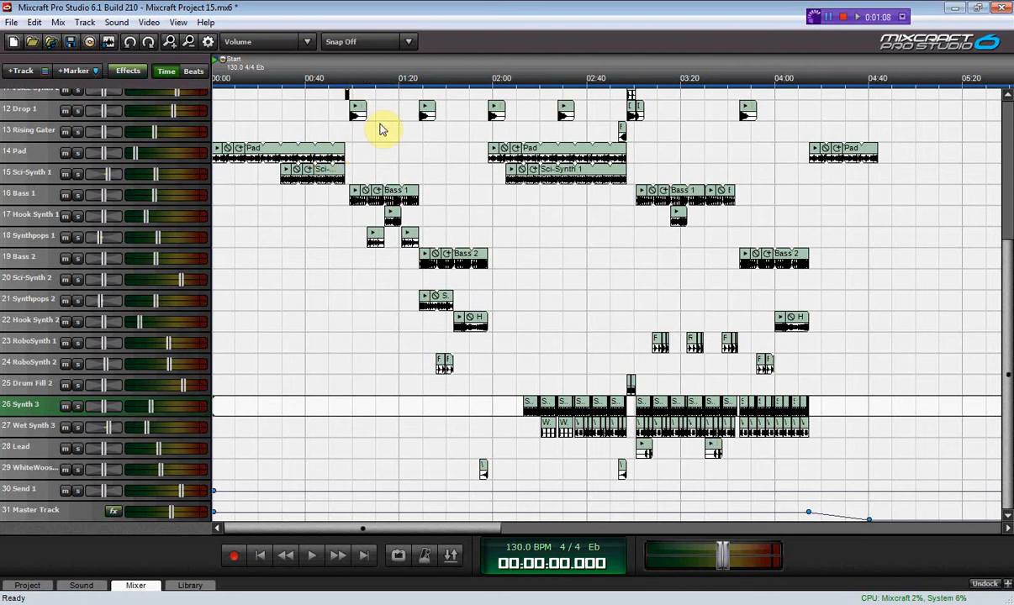
{"action": "left_click_drag", "start_coordinate": [337, 172], "coordinate": [331, 173]}
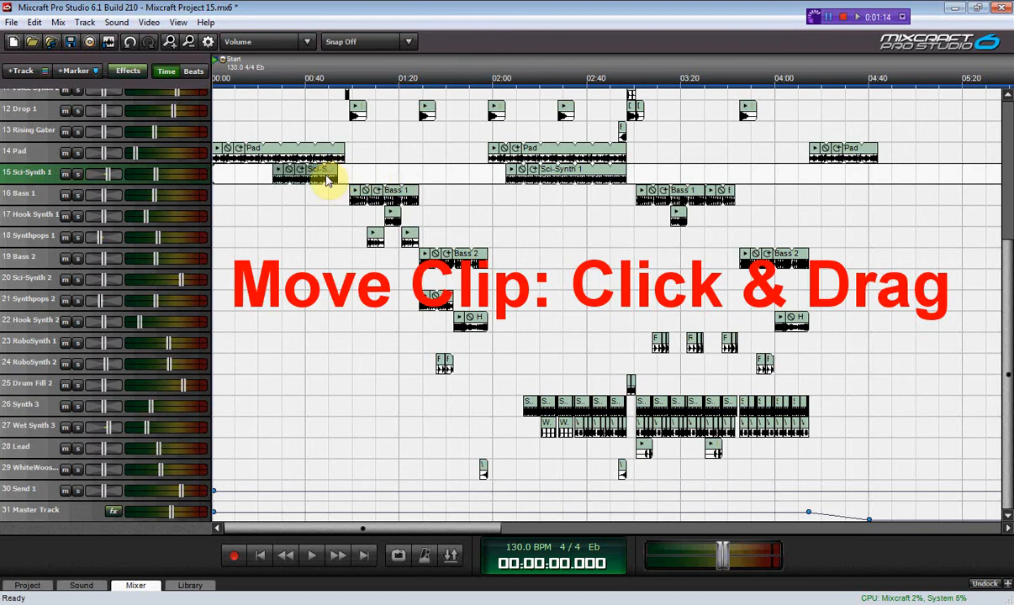
Set snapping to Snap To Measure and move the first Sci-Synth 1 clip back so it ends with the first Pad clip.
{"action": "left_click", "coordinate": [410, 43]}
{"action": "left_click", "coordinate": [402, 76]}
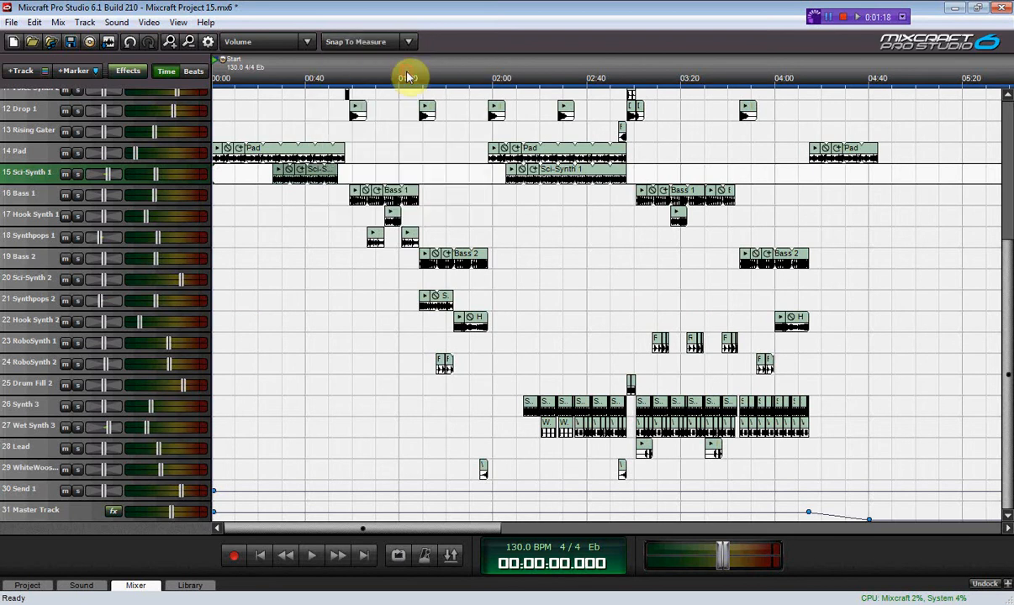
{"action": "left_click_drag", "start_coordinate": [332, 174], "coordinate": [339, 176]}
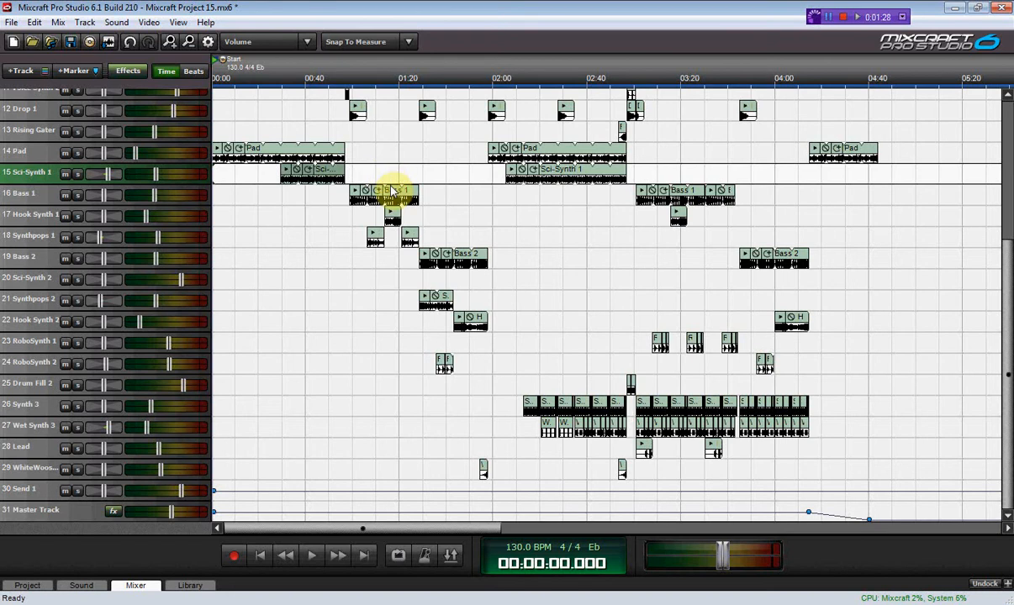
{"action": "scroll", "coordinate": [386, 179], "scroll_direction": "up", "scroll_amount": 3}
{"action": "scroll", "coordinate": [391, 187], "scroll_direction": "down", "scroll_amount": 2}
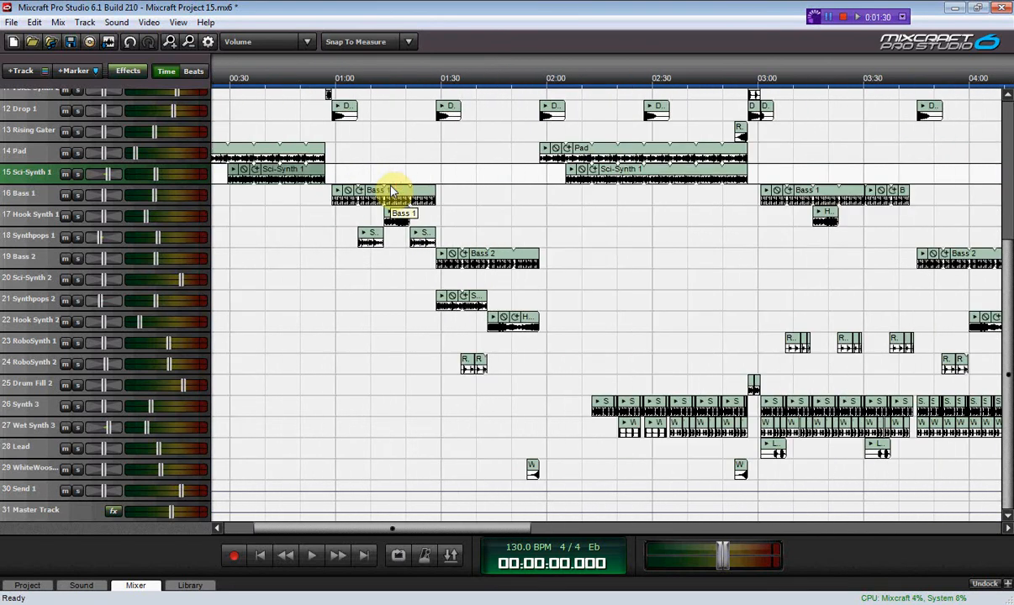
{"action": "scroll", "coordinate": [390, 190], "scroll_direction": "down", "scroll_amount": 3}
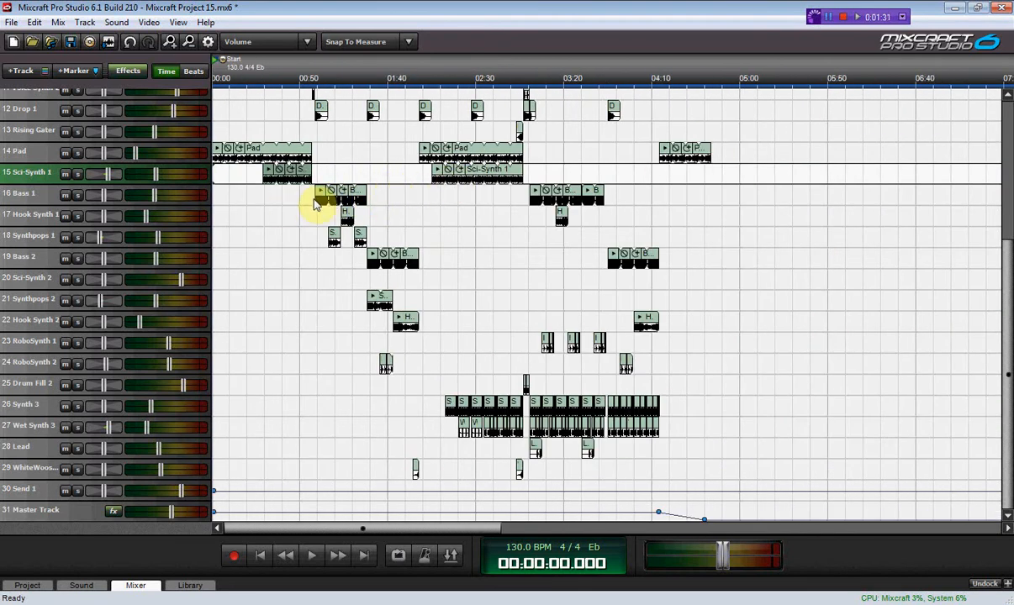
{"action": "scroll", "coordinate": [316, 204], "scroll_direction": "up", "scroll_amount": 3}
{"action": "scroll", "coordinate": [317, 202], "scroll_direction": "down", "scroll_amount": 1}
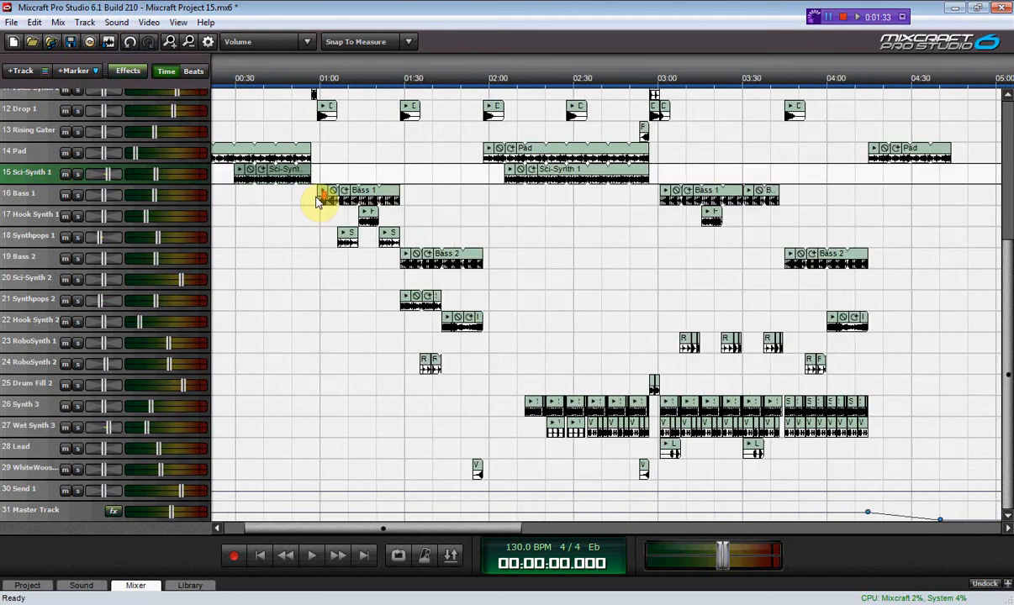
Increase the height of all tracks to Normal, and further to Large.
{"action": "left_click_drag", "start_coordinate": [1006, 343], "coordinate": [1004, 154]}
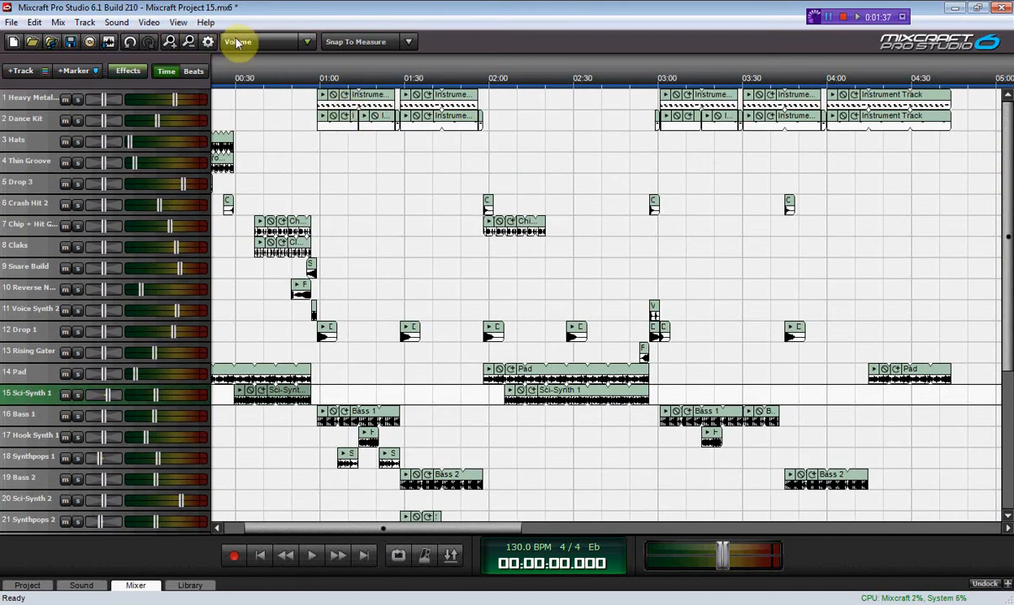
{"action": "left_click", "coordinate": [177, 23]}
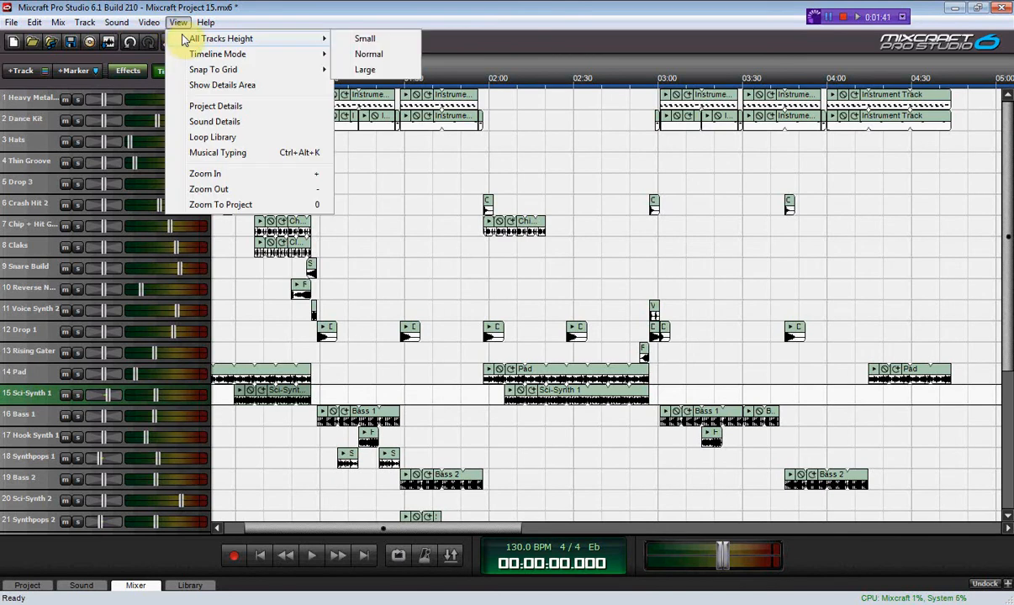
{"action": "left_click", "coordinate": [352, 58]}
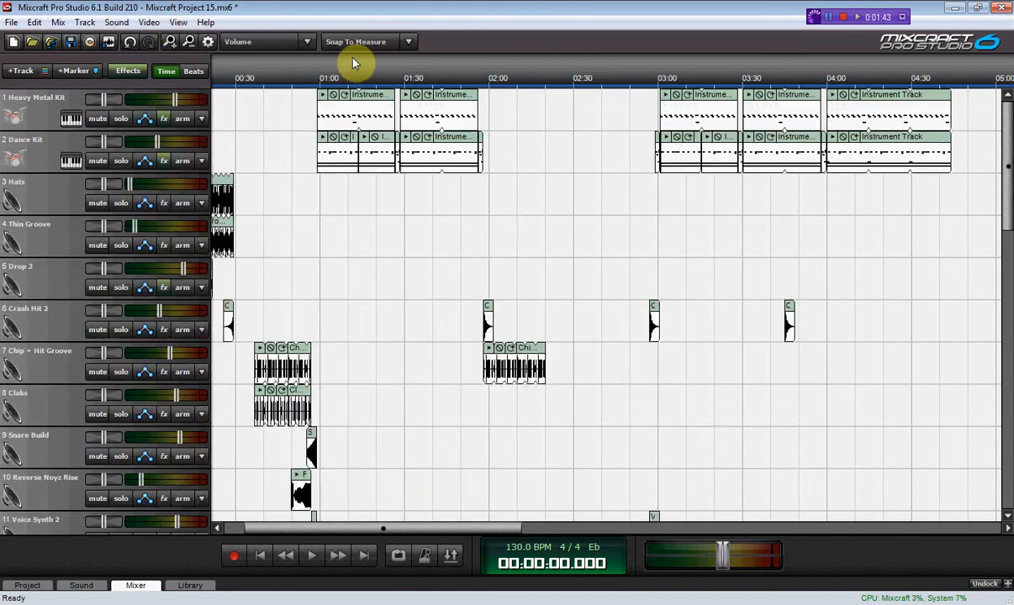
{"action": "left_click", "coordinate": [177, 23]}
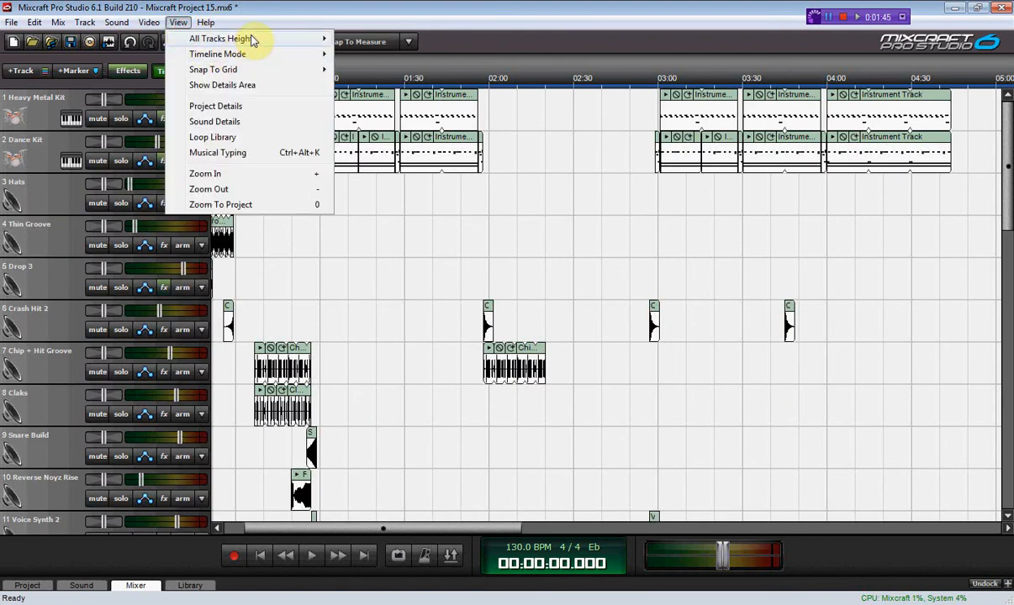
{"action": "mouse_move", "coordinate": [253, 40]}
{"action": "left_click", "coordinate": [378, 70]}
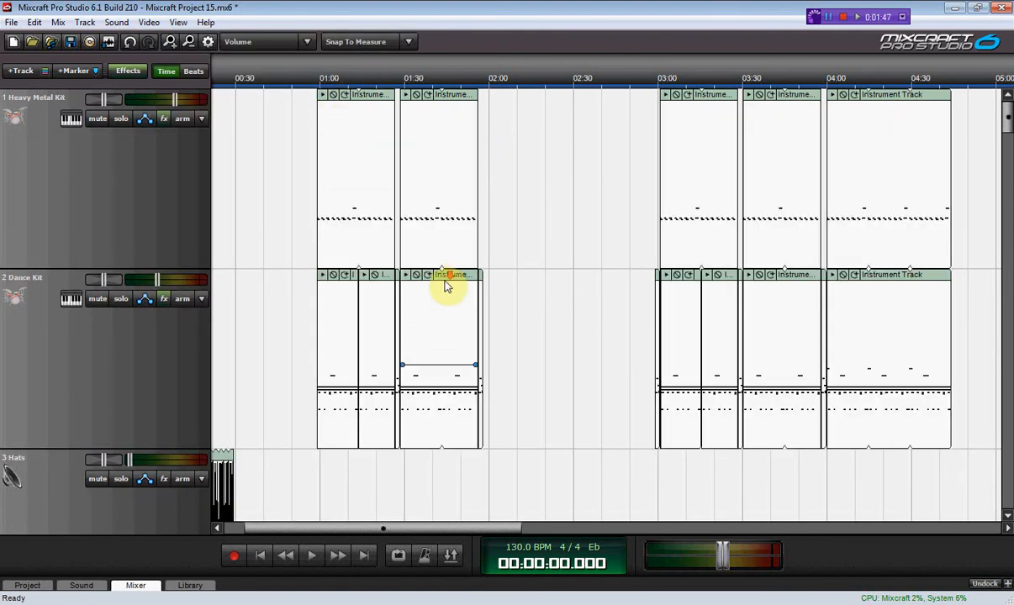
Inspect the Crash Hit 2 and Chip + Hit Groove waveforms up close and return all tracks to Small height.
{"action": "scroll", "coordinate": [446, 286], "scroll_direction": "down", "scroll_amount": 3}
{"action": "left_click_drag", "start_coordinate": [1007, 125], "coordinate": [1008, 189]}
{"action": "scroll", "coordinate": [331, 374], "scroll_direction": "up", "scroll_amount": 3}
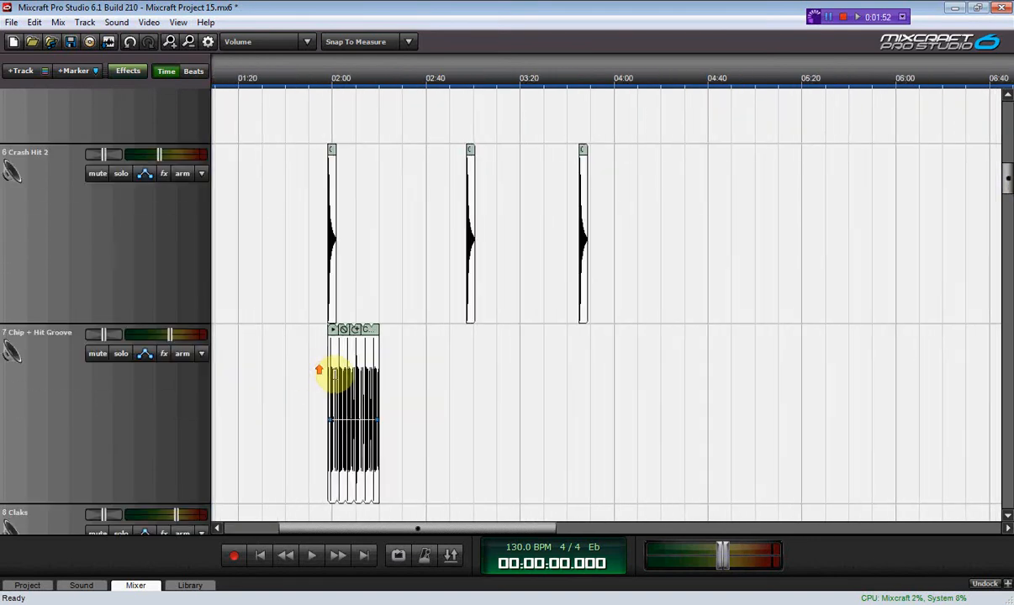
{"action": "scroll", "coordinate": [333, 374], "scroll_direction": "up", "scroll_amount": 5}
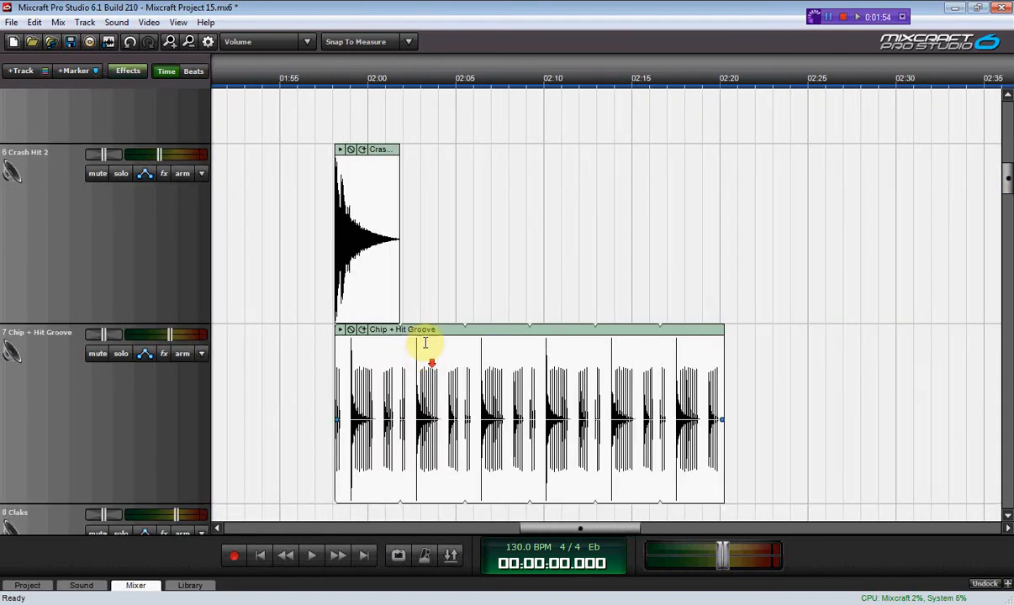
{"action": "left_click", "coordinate": [178, 23]}
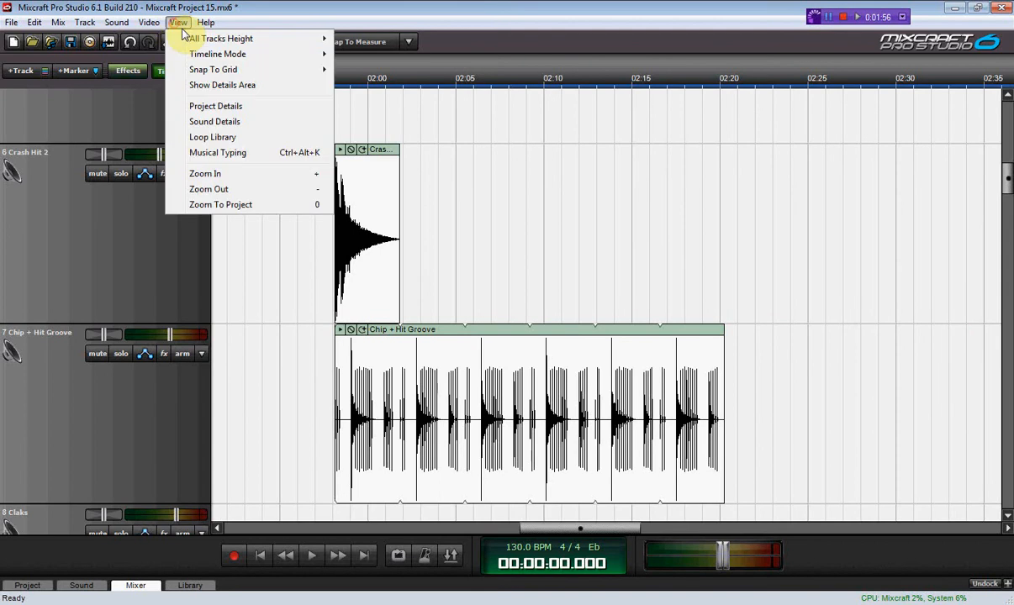
{"action": "mouse_move", "coordinate": [253, 39]}
{"action": "left_click", "coordinate": [359, 39]}
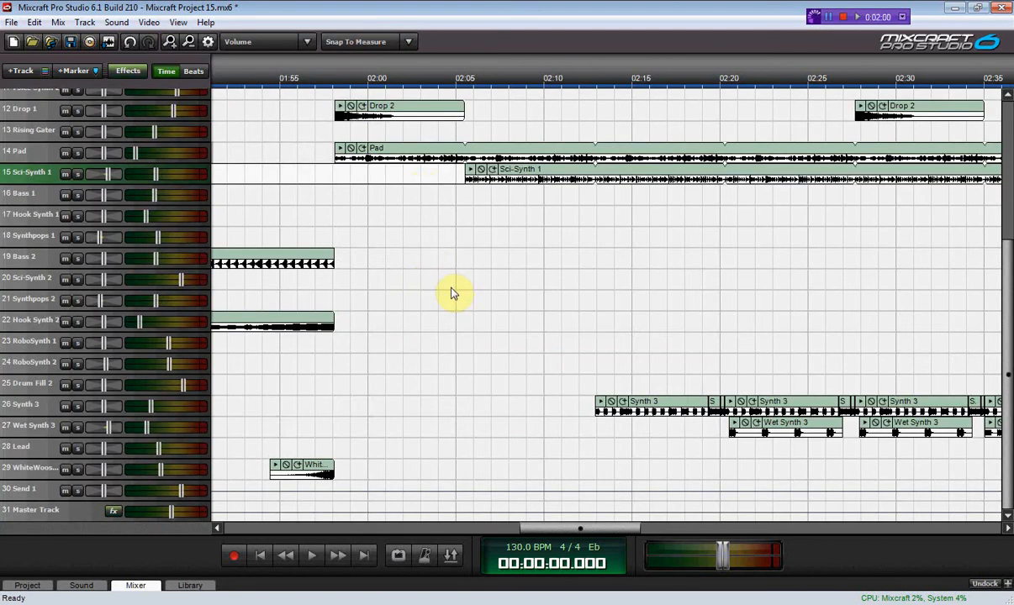
Switch the timeline ruler to beats for the section where the Chip + Hit Groove and Claks clips begin.
{"action": "left_click_drag", "start_coordinate": [555, 535], "coordinate": [402, 517]}
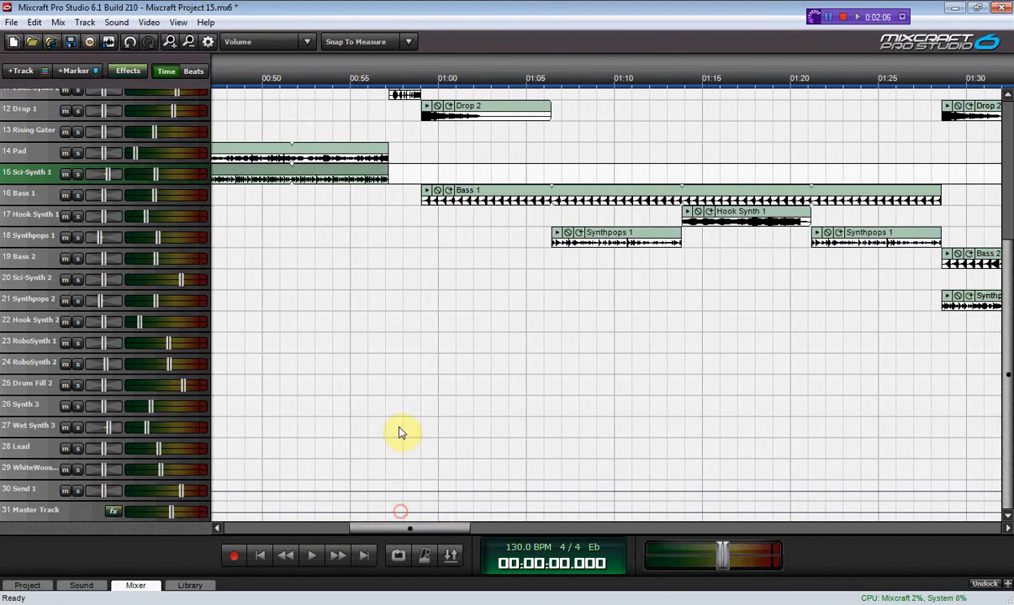
{"action": "scroll", "coordinate": [407, 429], "scroll_direction": "up", "scroll_amount": 3}
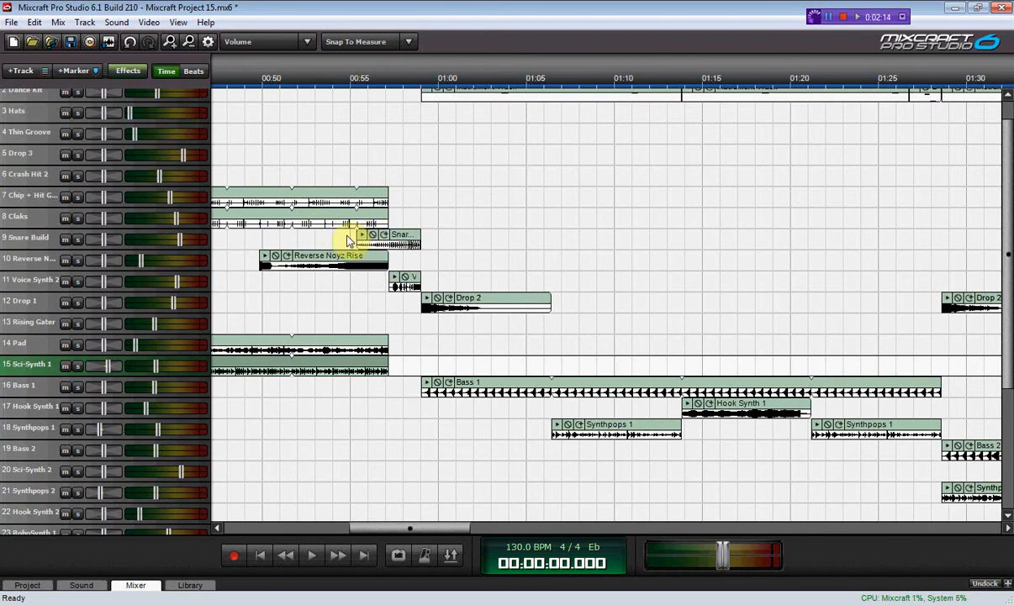
{"action": "left_click_drag", "start_coordinate": [407, 529], "coordinate": [353, 529]}
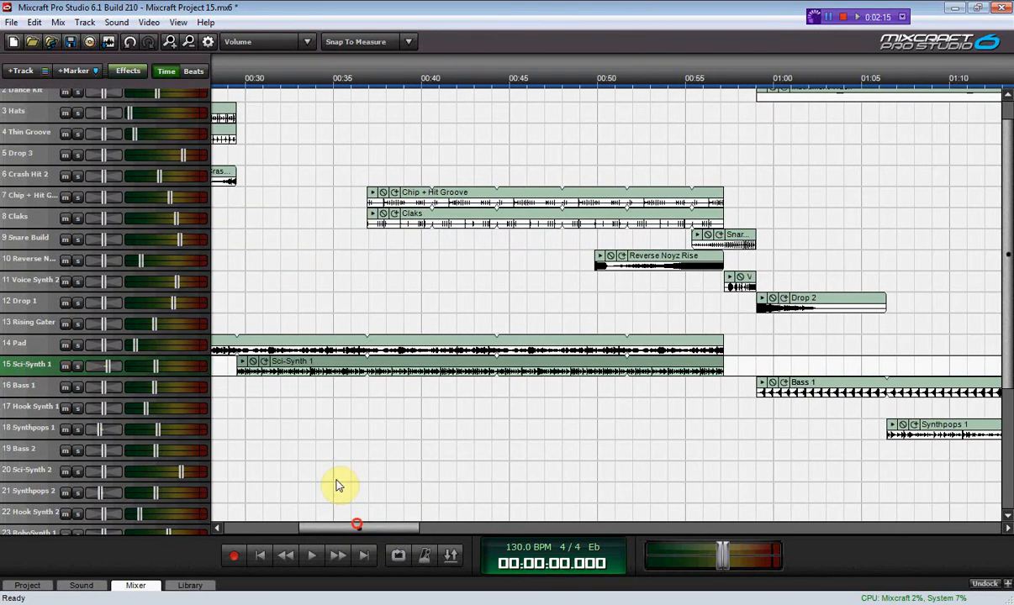
{"action": "left_click", "coordinate": [193, 71]}
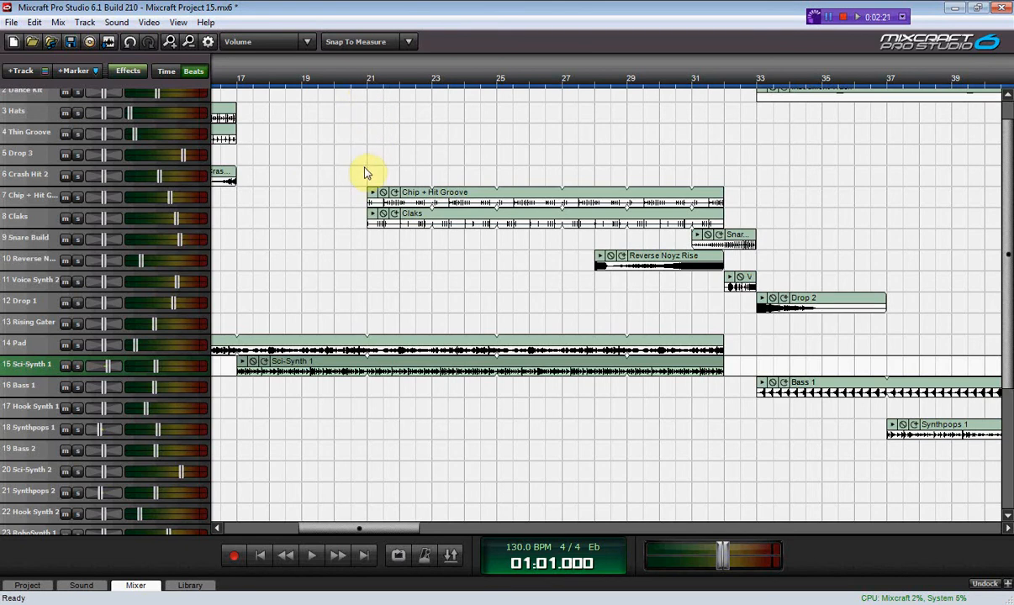
Select measures 21 to 29 on the Crash Hit 2 track, loop that range and play it briefly.
{"action": "left_click_drag", "start_coordinate": [368, 184], "coordinate": [634, 180]}
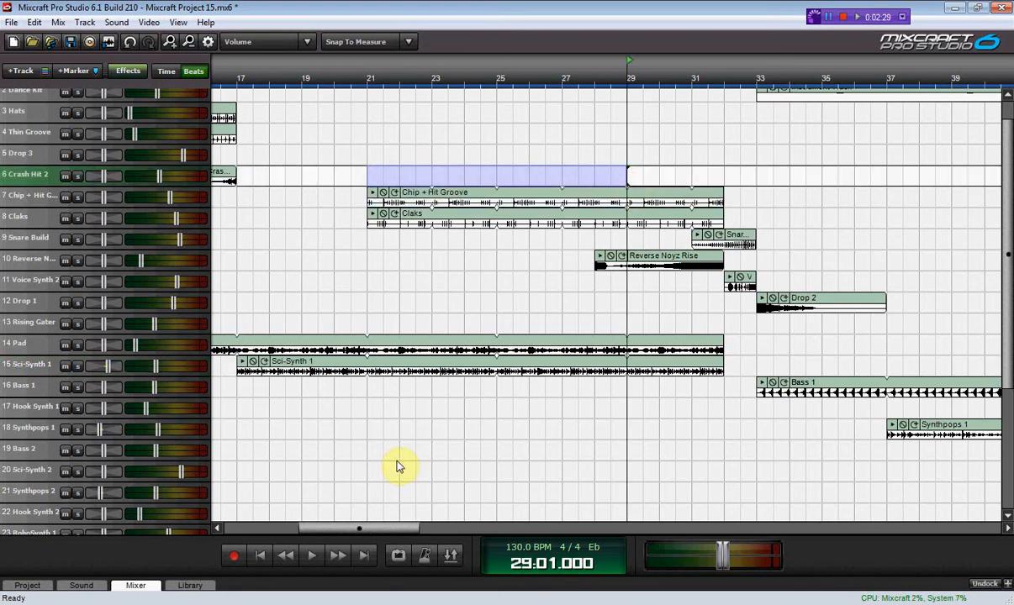
{"action": "left_click", "coordinate": [399, 559]}
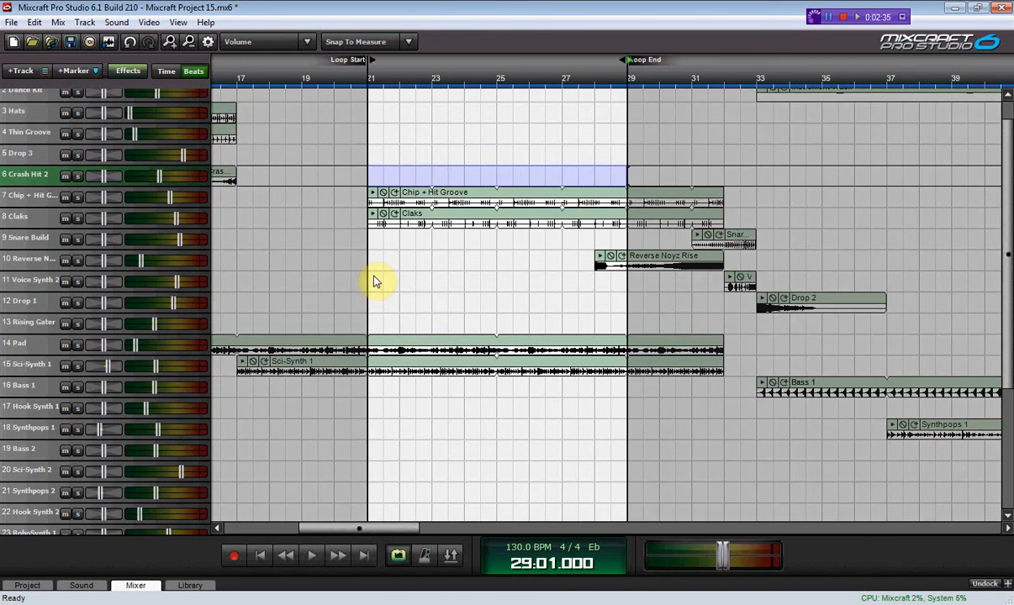
{"action": "left_click", "coordinate": [259, 559]}
{"action": "key", "text": "space"}
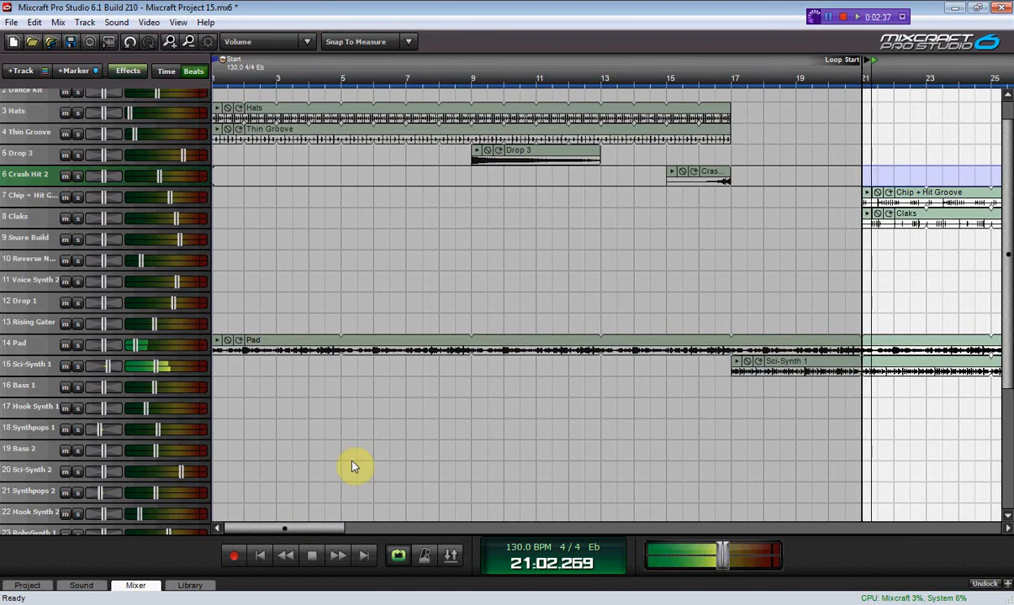
{"action": "key", "text": "space"}
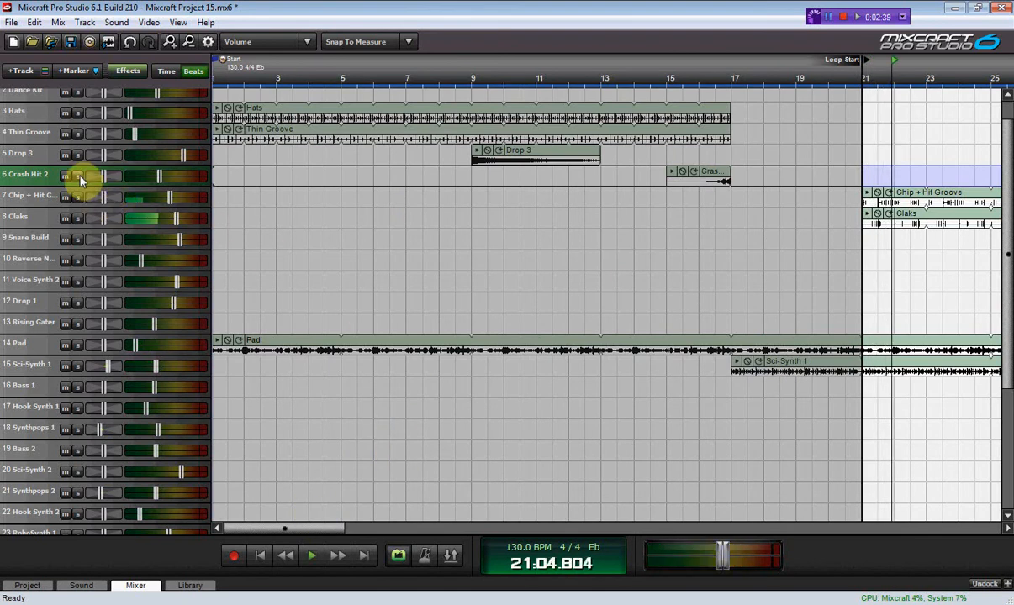
Solo only the Chip + Hit Groove and Claks tracks, leaving Crash Hit 2 unsoloed.
{"action": "left_click", "coordinate": [78, 177]}
{"action": "left_click", "coordinate": [78, 197]}
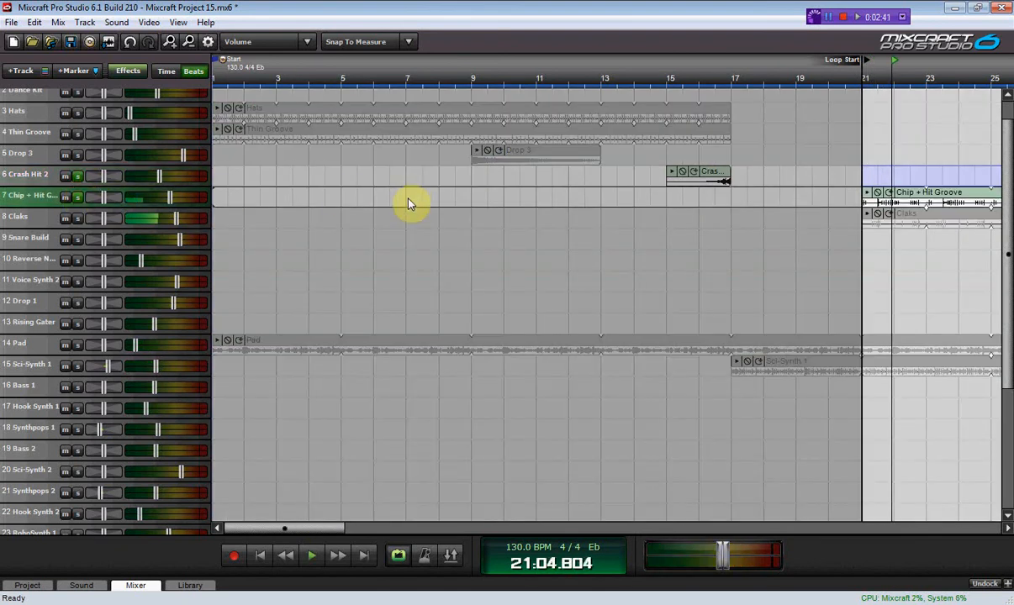
{"action": "left_click", "coordinate": [77, 175]}
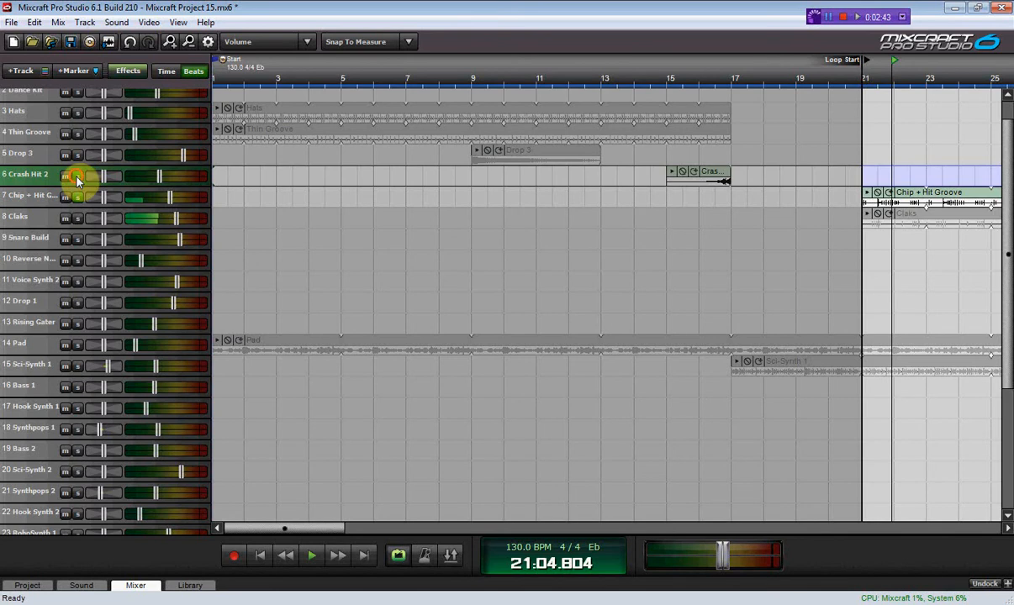
{"action": "left_click", "coordinate": [78, 218]}
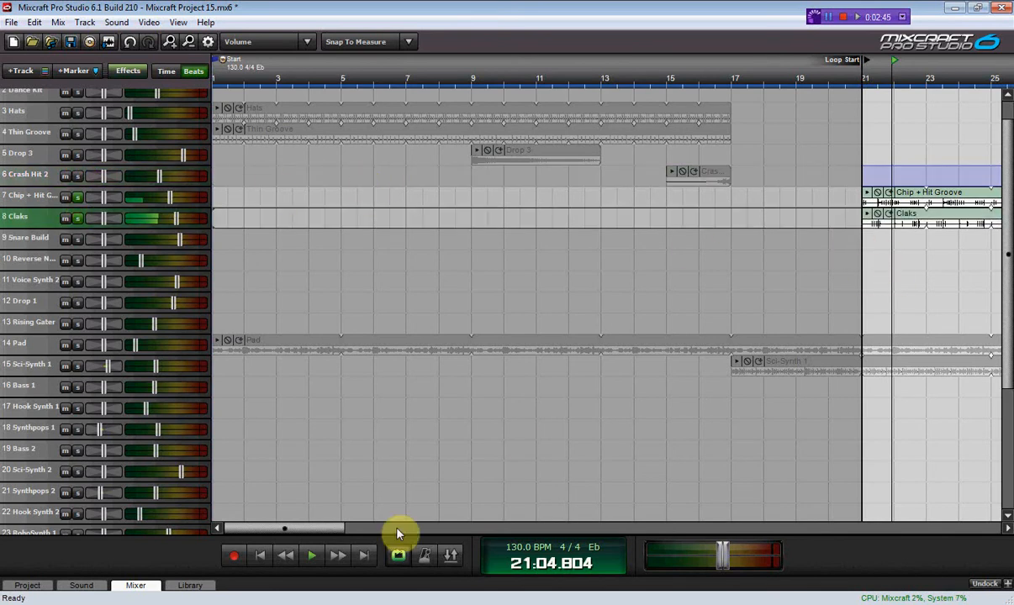
Play the soloed tracks from the start of the loop and stop playback.
{"action": "left_click", "coordinate": [259, 556]}
{"action": "left_click", "coordinate": [311, 556]}
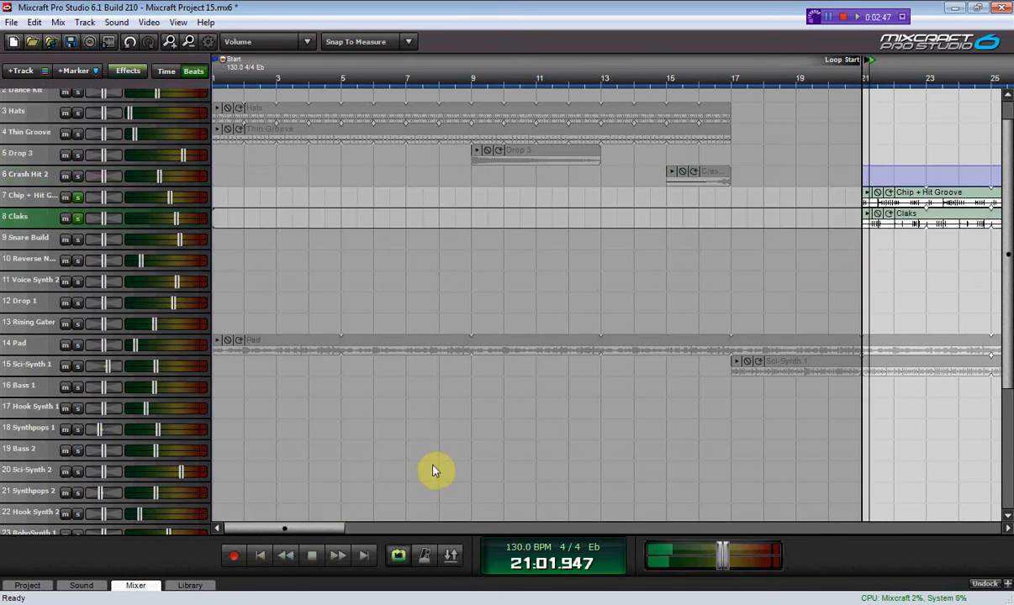
{"action": "left_click_drag", "start_coordinate": [308, 530], "coordinate": [362, 527]}
{"action": "key", "text": "space"}
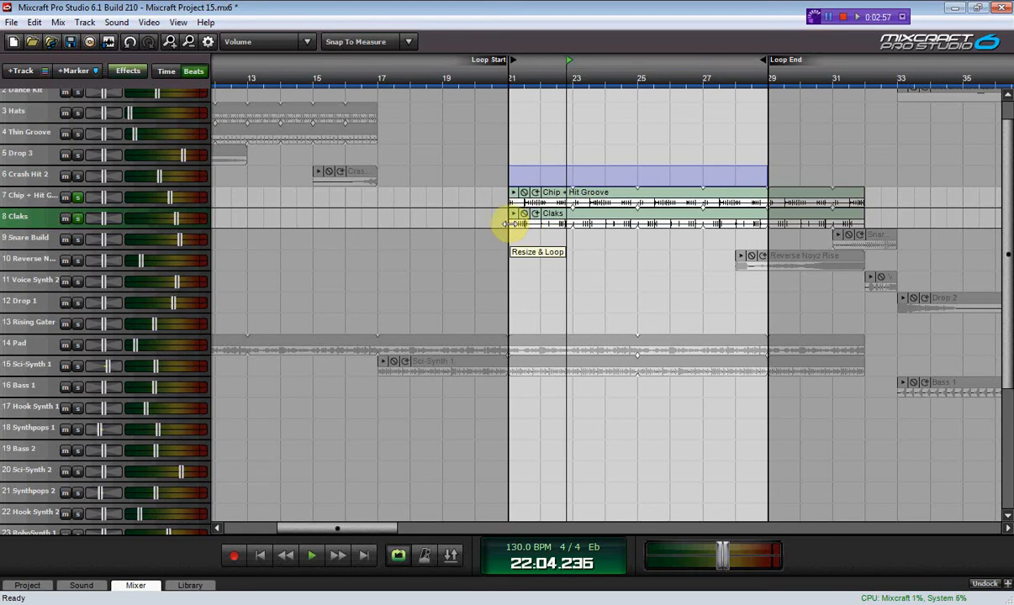
Trim the start of the Claks clip to measure 25 and restore it to measure 21.
{"action": "left_click_drag", "start_coordinate": [509, 224], "coordinate": [635, 224]}
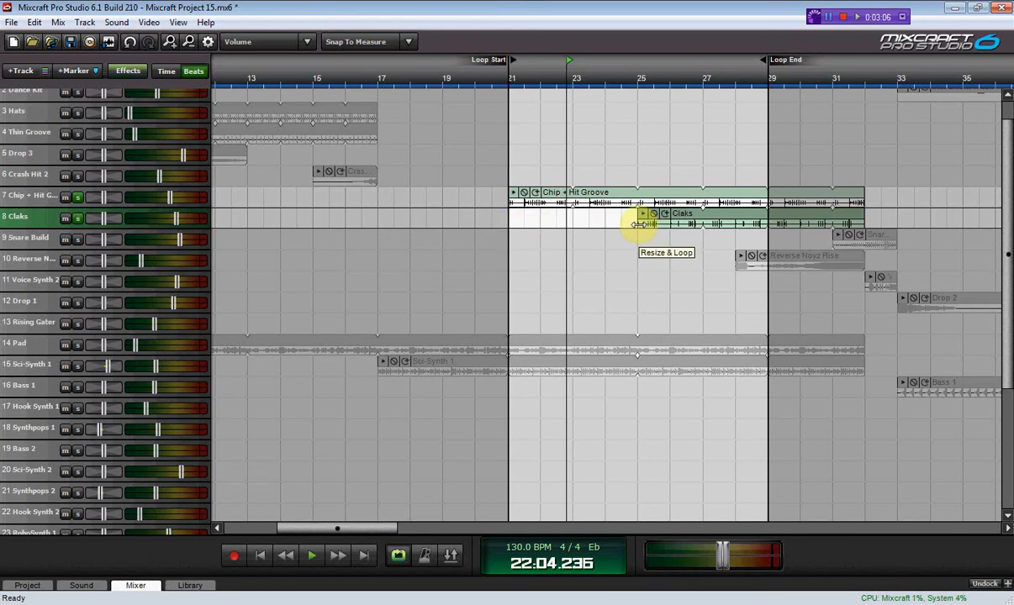
{"action": "left_click_drag", "start_coordinate": [641, 224], "coordinate": [510, 224]}
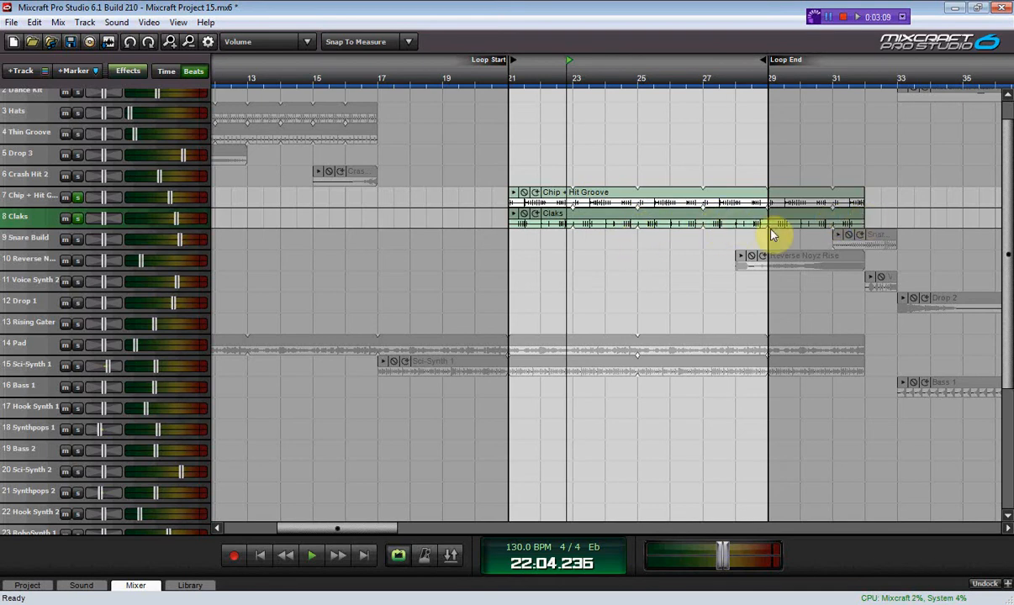
Select the Claks clip from measure 25 to its end at measure 32, crop it to that range and undo the crop.
{"action": "left_click_drag", "start_coordinate": [871, 220], "coordinate": [705, 230]}
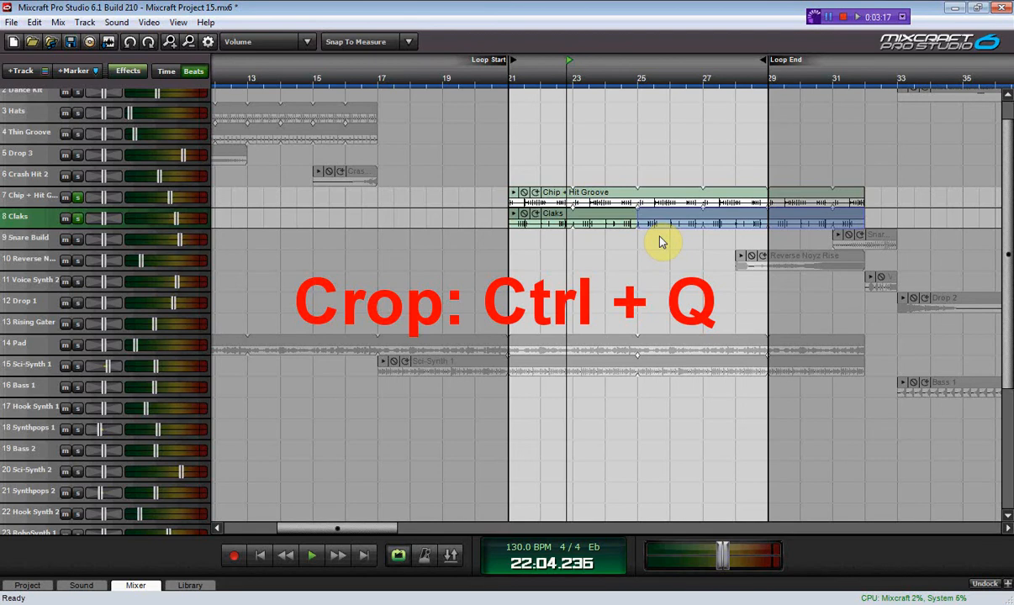
{"action": "key", "text": "ctrl+q"}
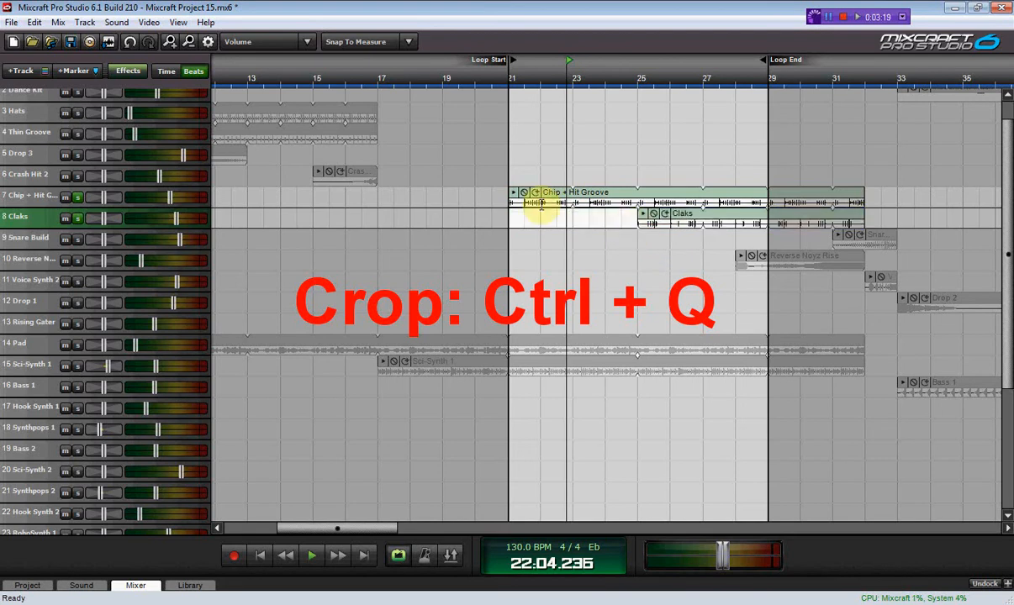
{"action": "key", "text": "ctrl+z"}
Split the Claks clip at measure 25 and delete the part before that measure.
{"action": "left_click", "coordinate": [641, 233]}
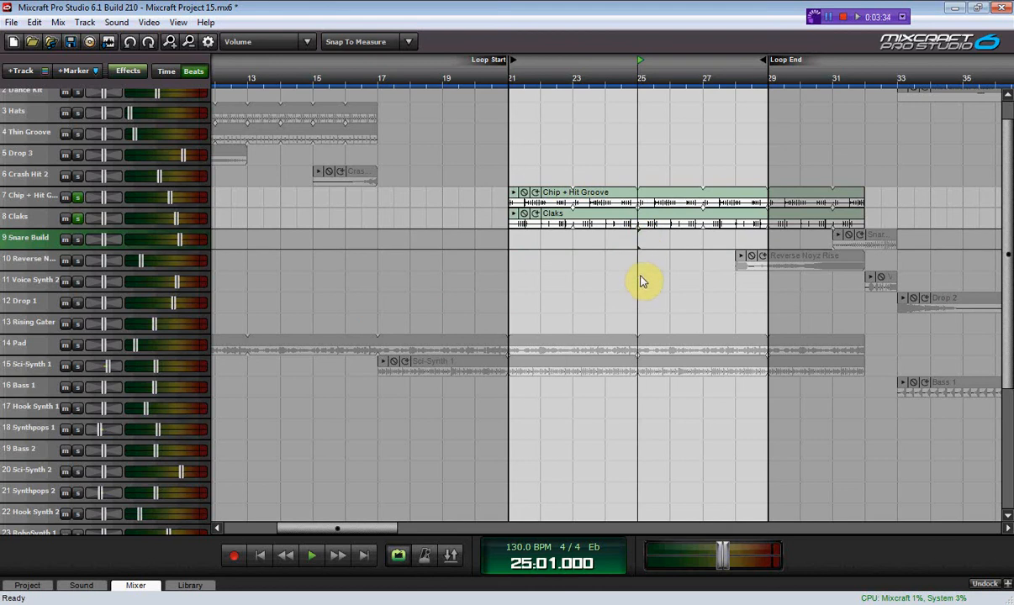
{"action": "left_click", "coordinate": [639, 222]}
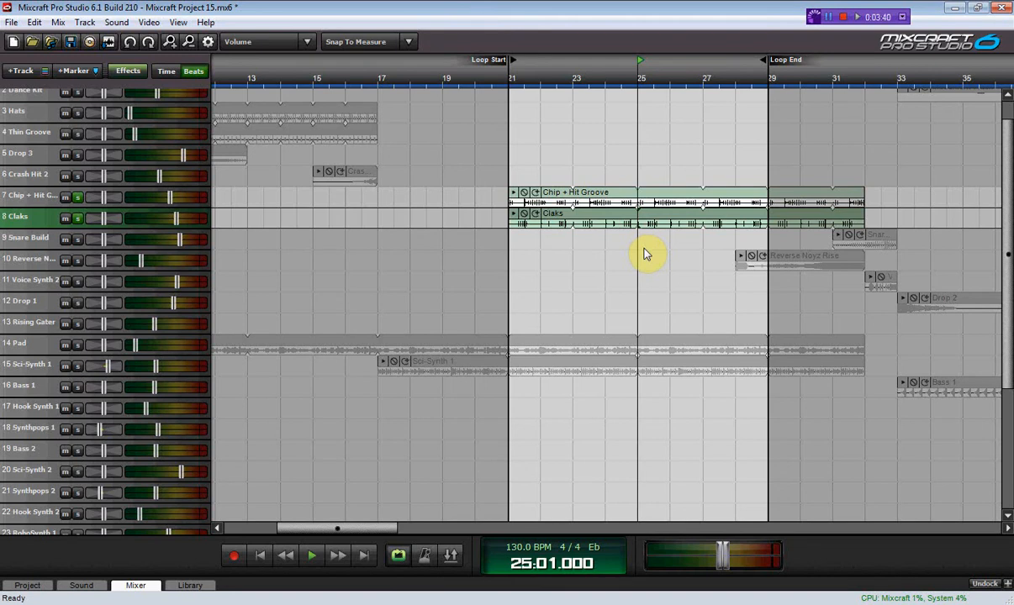
{"action": "key", "text": "ctrl+t"}
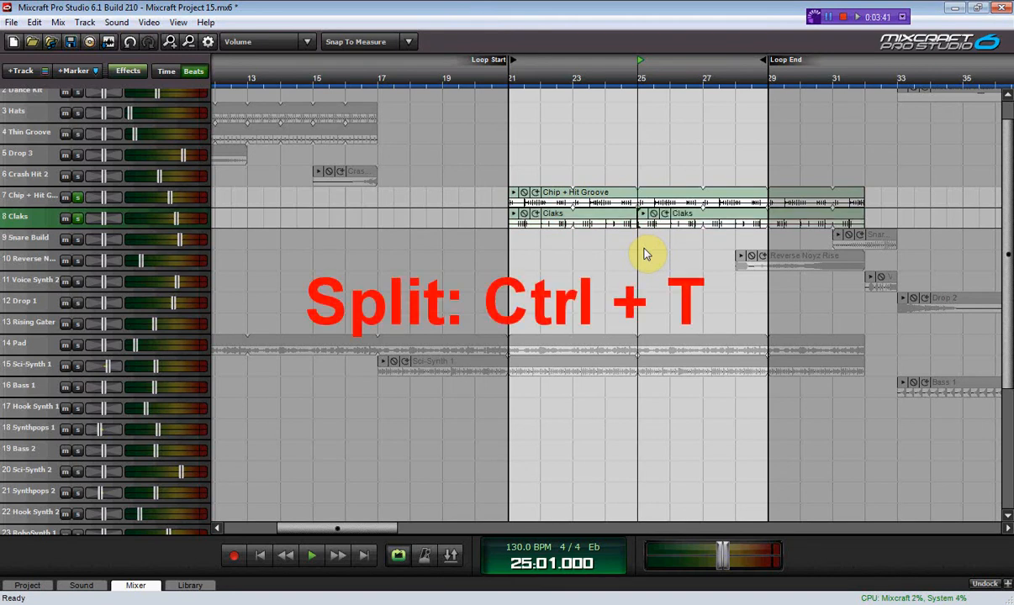
{"action": "left_click", "coordinate": [607, 215]}
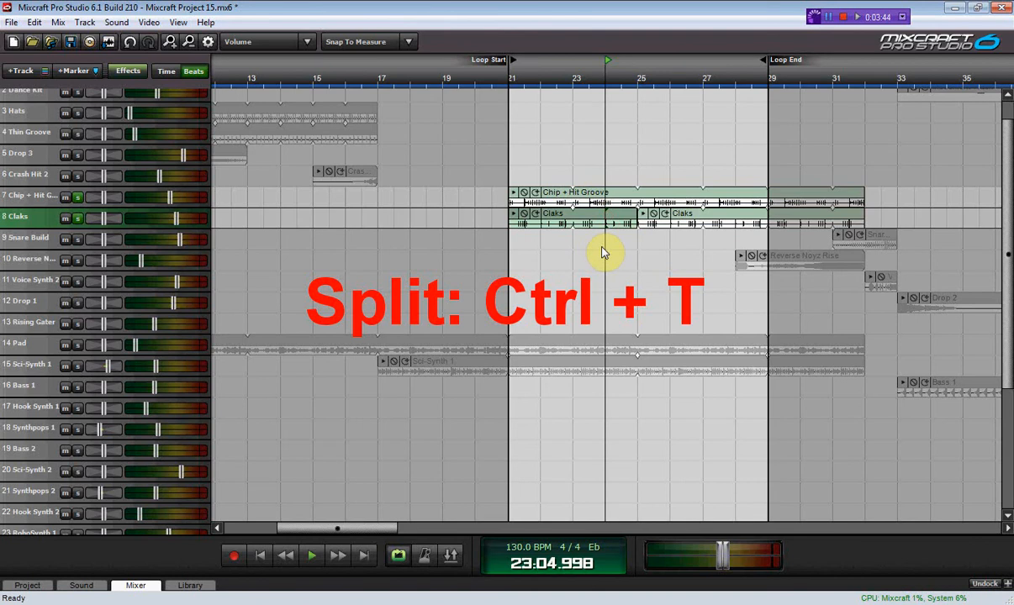
{"action": "key", "text": "Delete"}
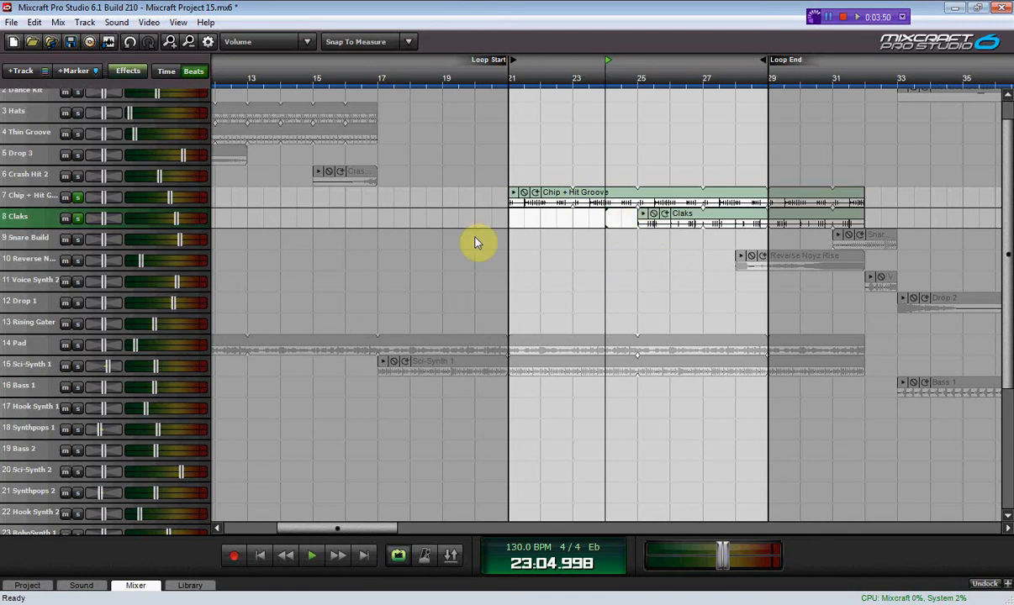
Play the soloed tracks from measure 21 into the shortened Claks clip and stop playback.
{"action": "left_click", "coordinate": [514, 249]}
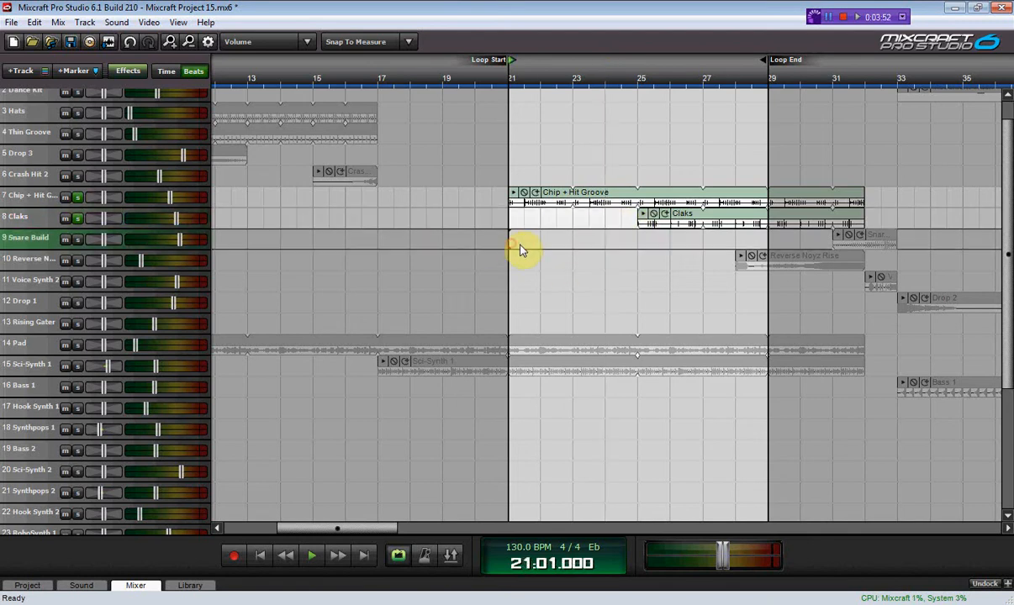
{"action": "key", "text": "space"}
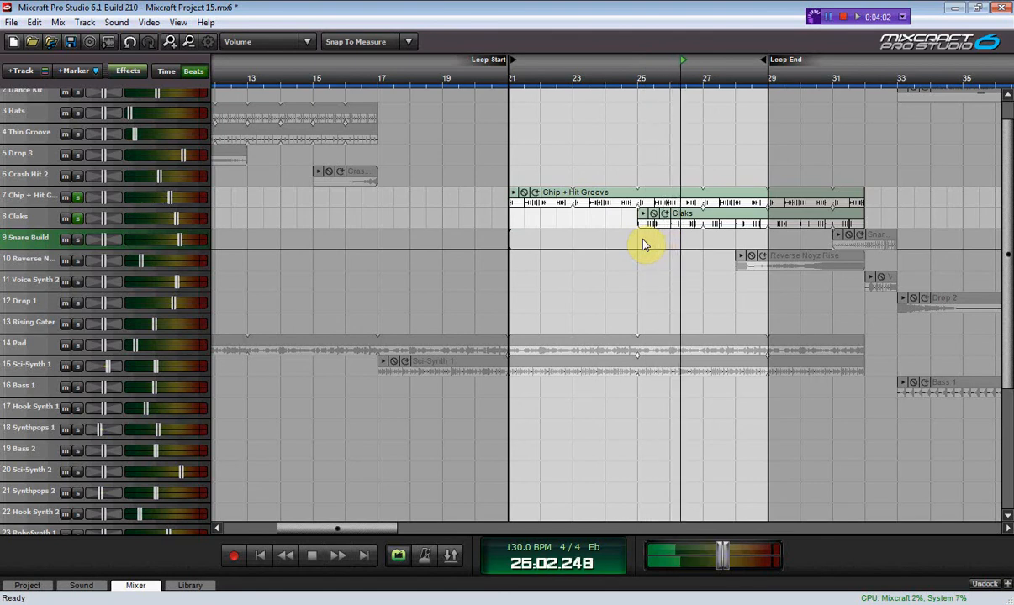
{"action": "key", "text": "space"}
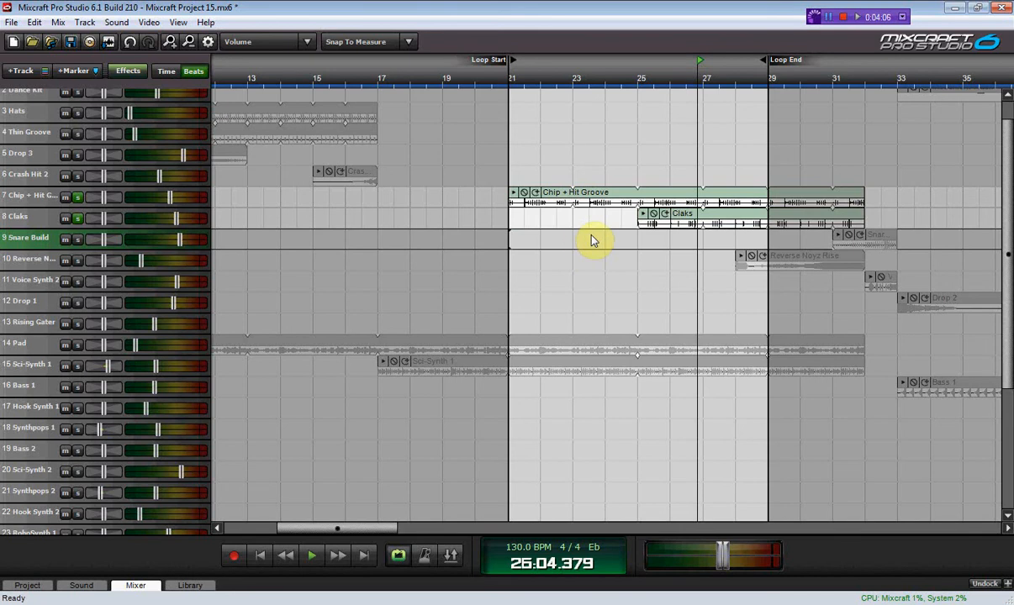
Unsolo the Claks and Chip + Hit Groove tracks and turn off loop mode.
{"action": "left_click", "coordinate": [78, 219]}
{"action": "left_click", "coordinate": [77, 197]}
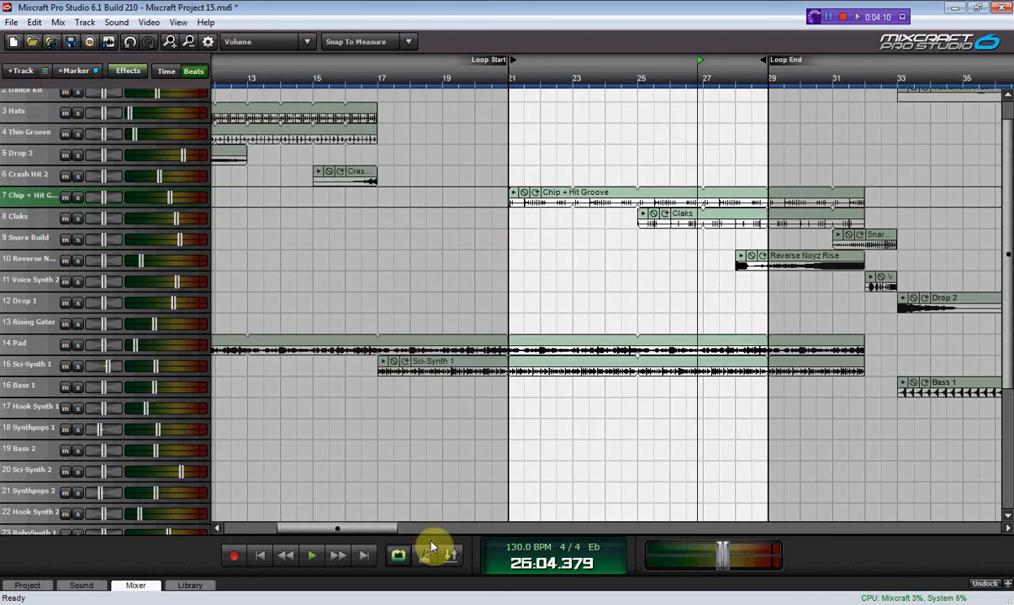
{"action": "left_click", "coordinate": [398, 555]}
Turn snapping off, select the two adjacent RoboSynth 2 clips between measures 53 and 57, and join them into one clip.
{"action": "left_click_drag", "start_coordinate": [1010, 213], "coordinate": [1008, 328]}
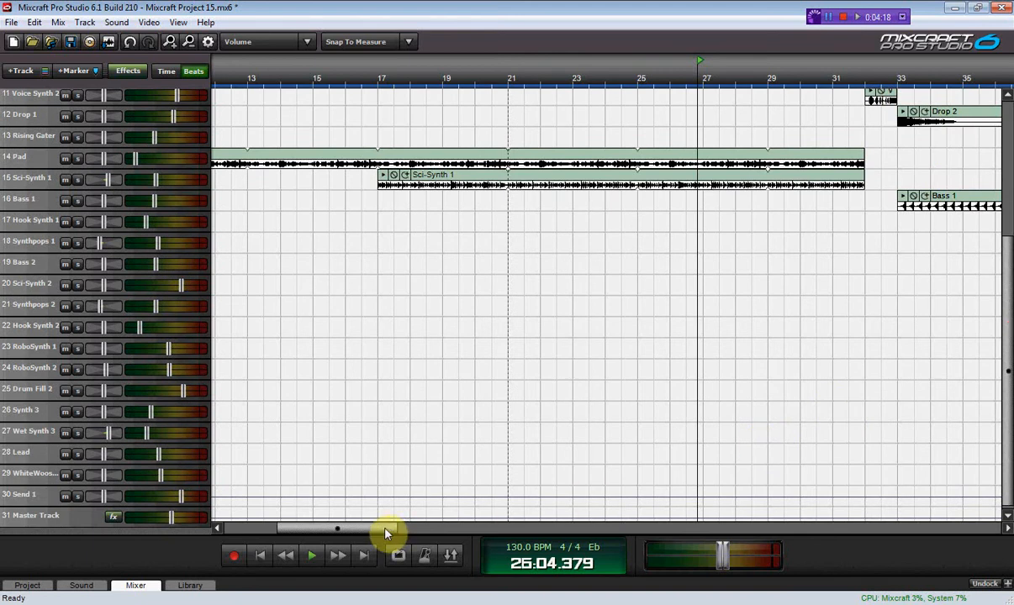
{"action": "left_click_drag", "start_coordinate": [386, 533], "coordinate": [535, 539]}
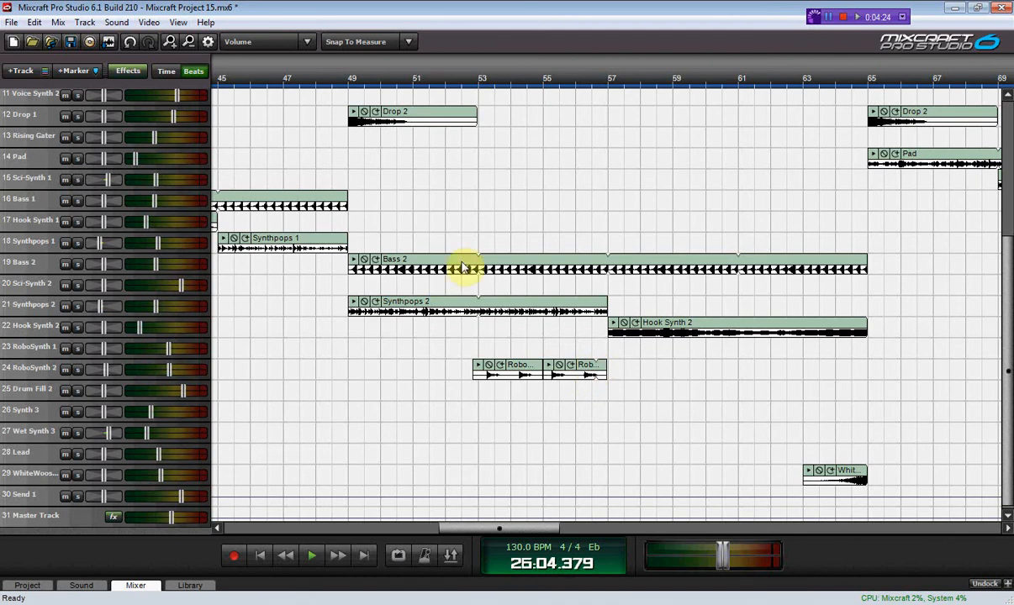
{"action": "left_click", "coordinate": [409, 42]}
{"action": "left_click", "coordinate": [405, 61]}
{"action": "left_click", "coordinate": [596, 371]}
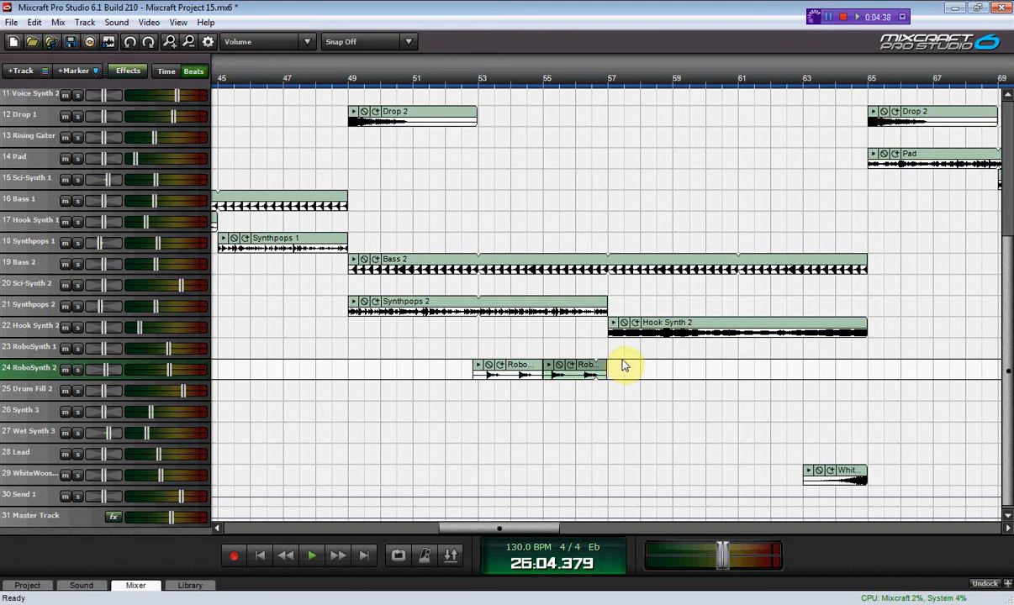
{"action": "left_click_drag", "start_coordinate": [622, 366], "coordinate": [468, 389]}
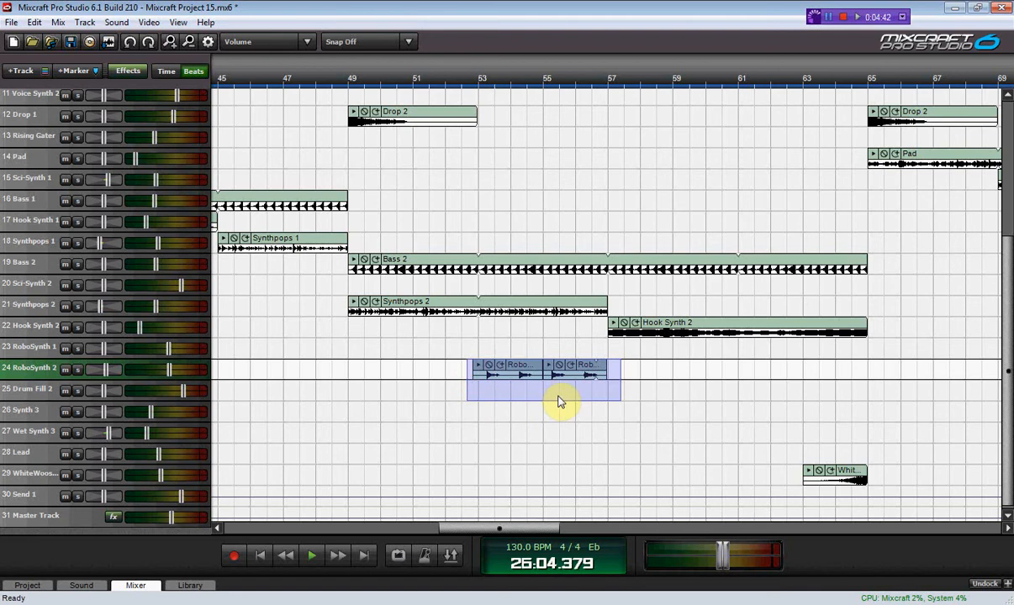
{"action": "key", "text": "ctrl+w"}
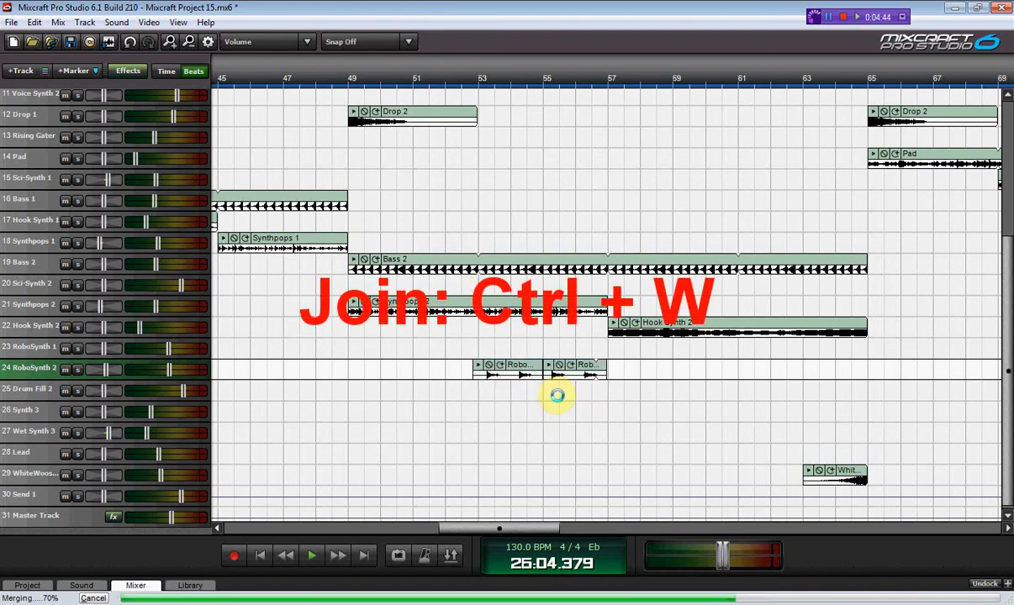
{"action": "left_click_drag", "start_coordinate": [541, 372], "coordinate": [566, 379]}
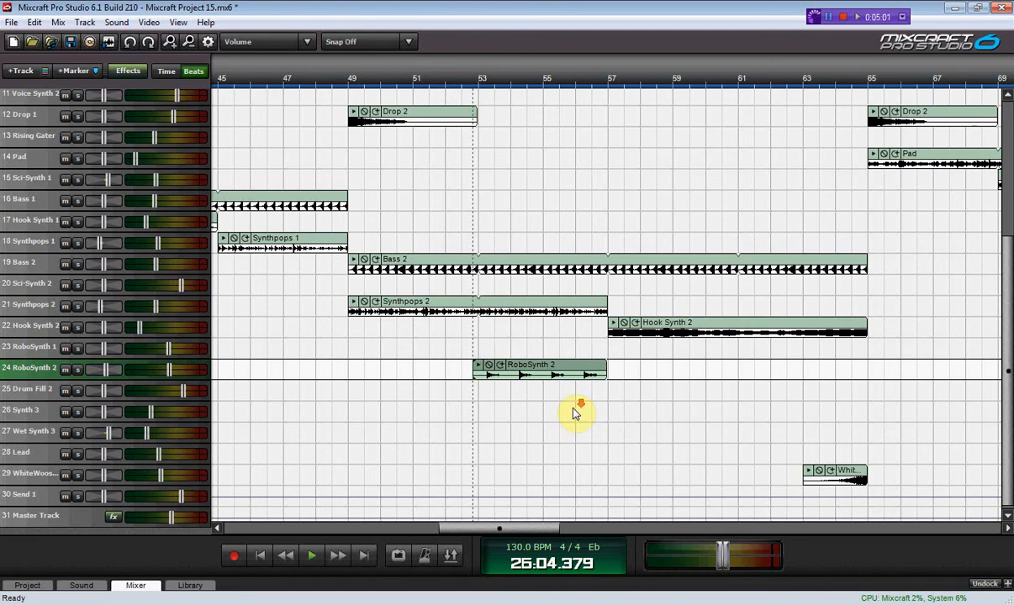
Enlarge the height of the Drum Fill 2 track and solo it.
{"action": "scroll", "coordinate": [575, 412], "scroll_direction": "down", "scroll_amount": 2}
{"action": "scroll", "coordinate": [575, 412], "scroll_direction": "down", "scroll_amount": 4}
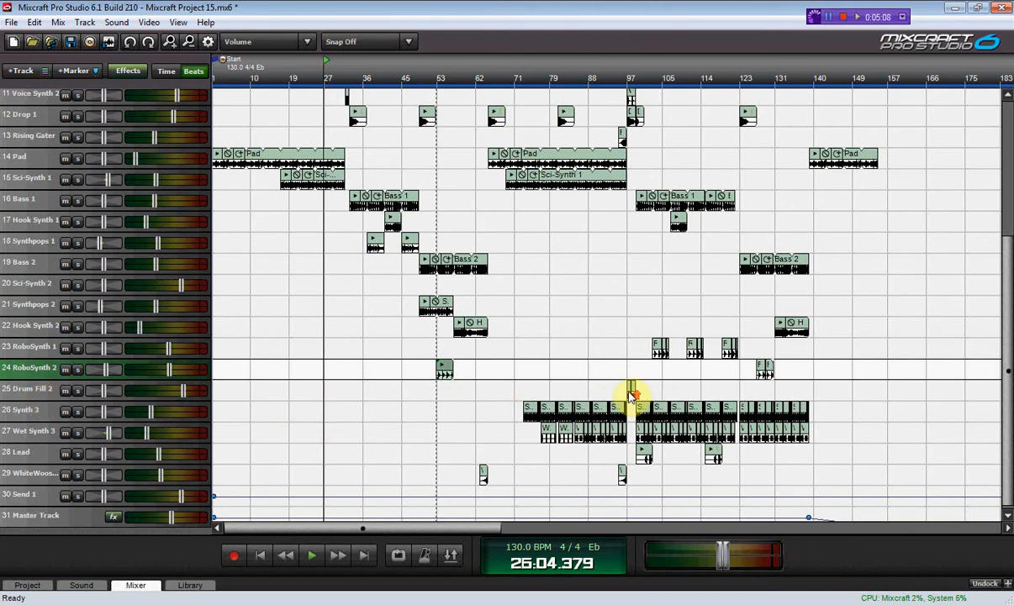
{"action": "scroll", "coordinate": [631, 393], "scroll_direction": "up", "scroll_amount": 5}
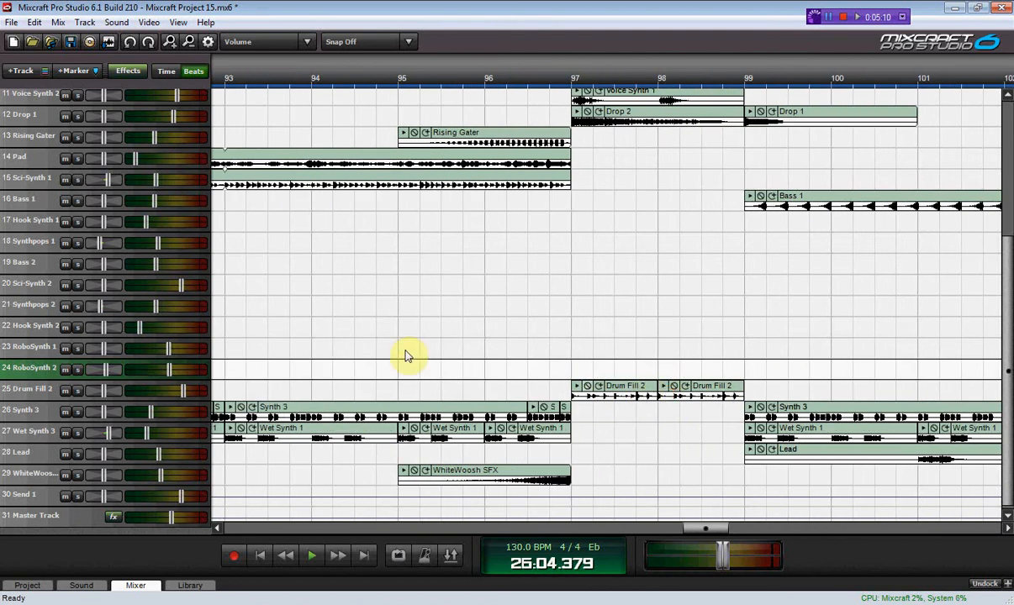
{"action": "left_click_drag", "start_coordinate": [109, 401], "coordinate": [101, 446]}
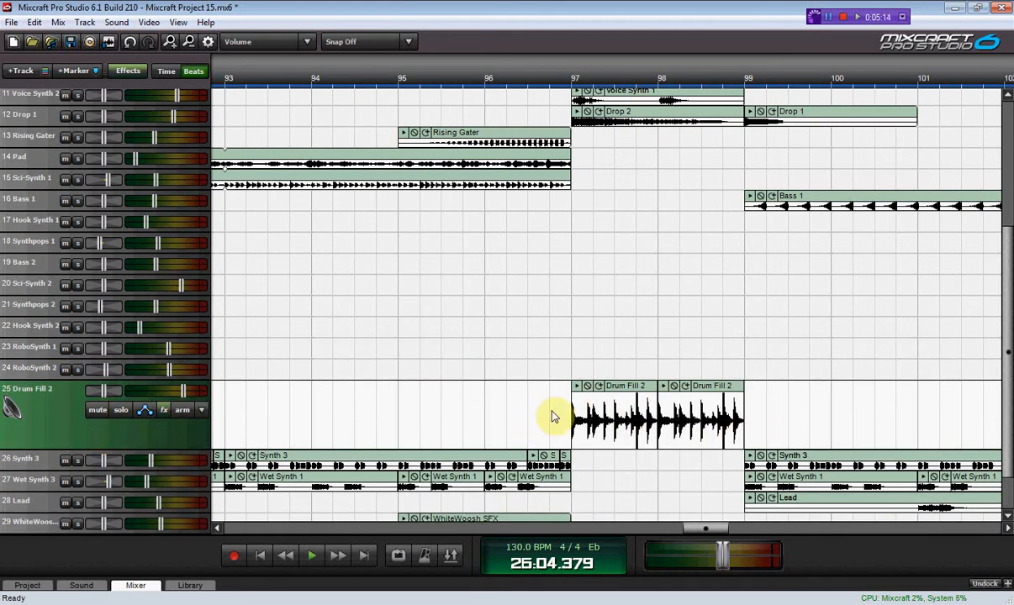
{"action": "left_click", "coordinate": [117, 416]}
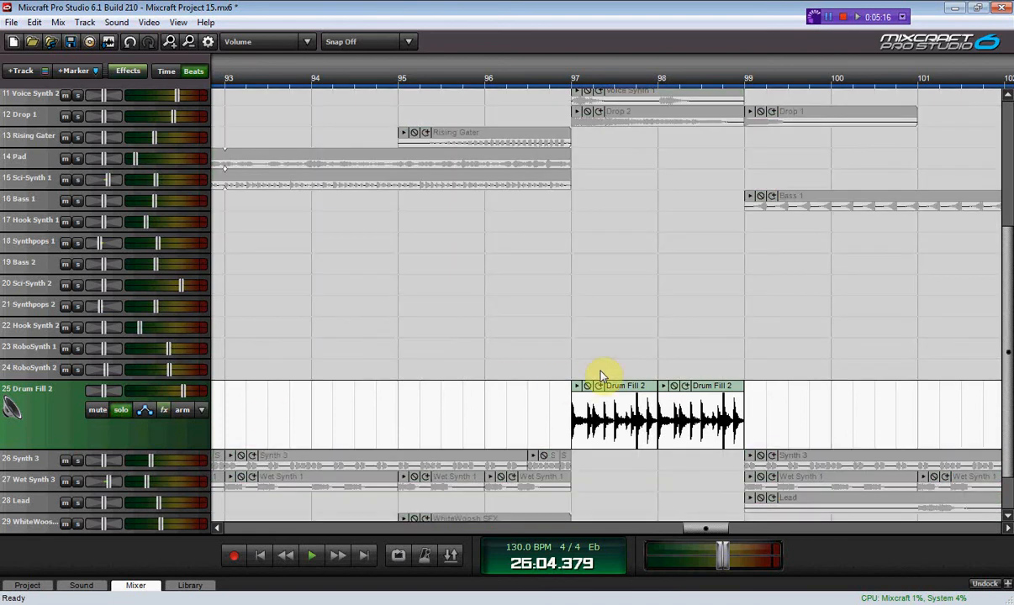
Set snapping to Snap To Measure and loop measures 97 to 99 across the two Drum Fill 2 clips.
{"action": "left_click_drag", "start_coordinate": [587, 378], "coordinate": [751, 385]}
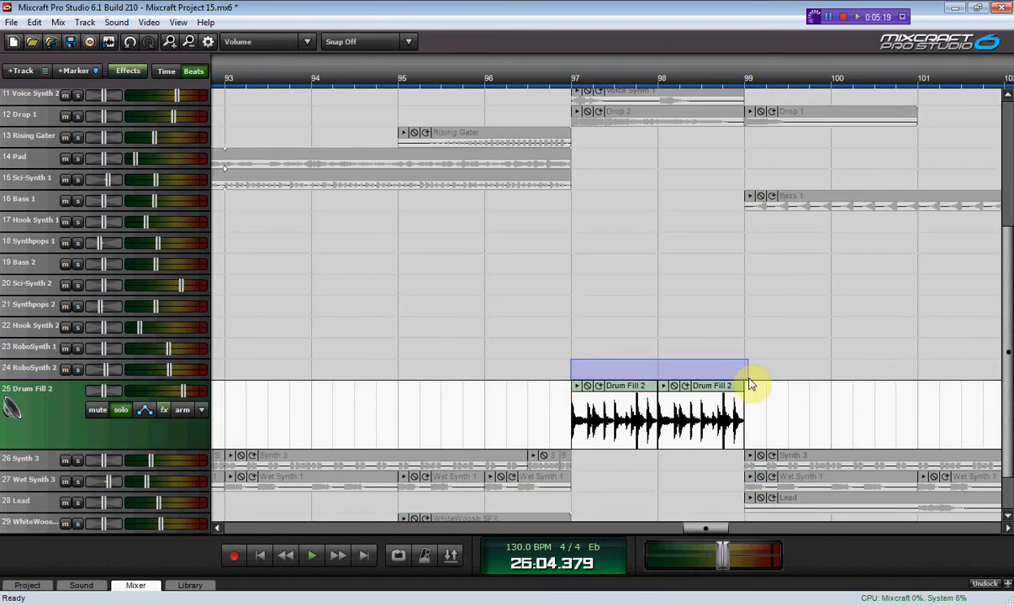
{"action": "left_click", "coordinate": [409, 42]}
{"action": "left_click", "coordinate": [401, 75]}
{"action": "left_click", "coordinate": [647, 357]}
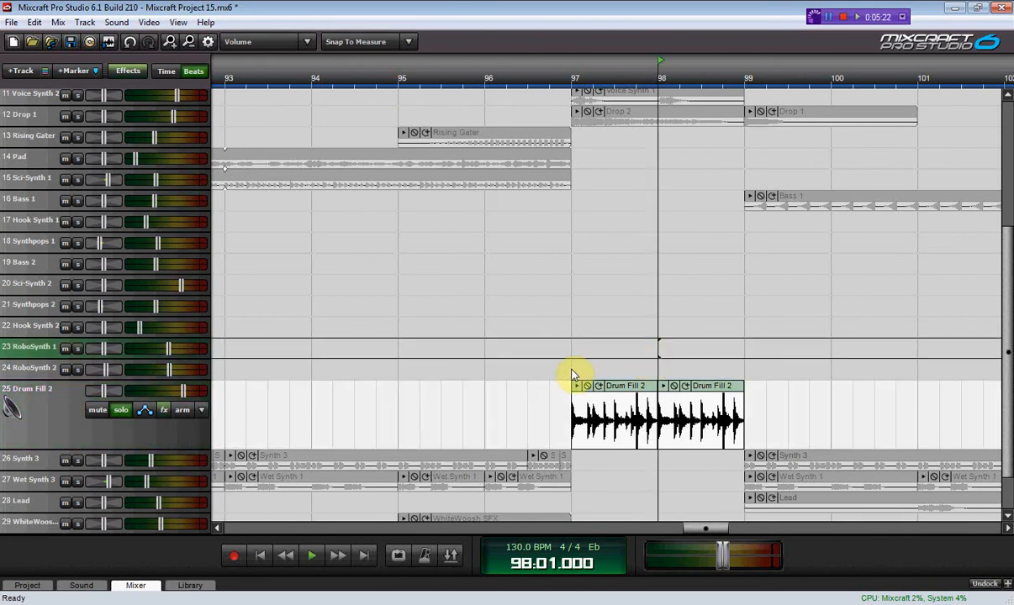
{"action": "left_click_drag", "start_coordinate": [573, 374], "coordinate": [738, 369]}
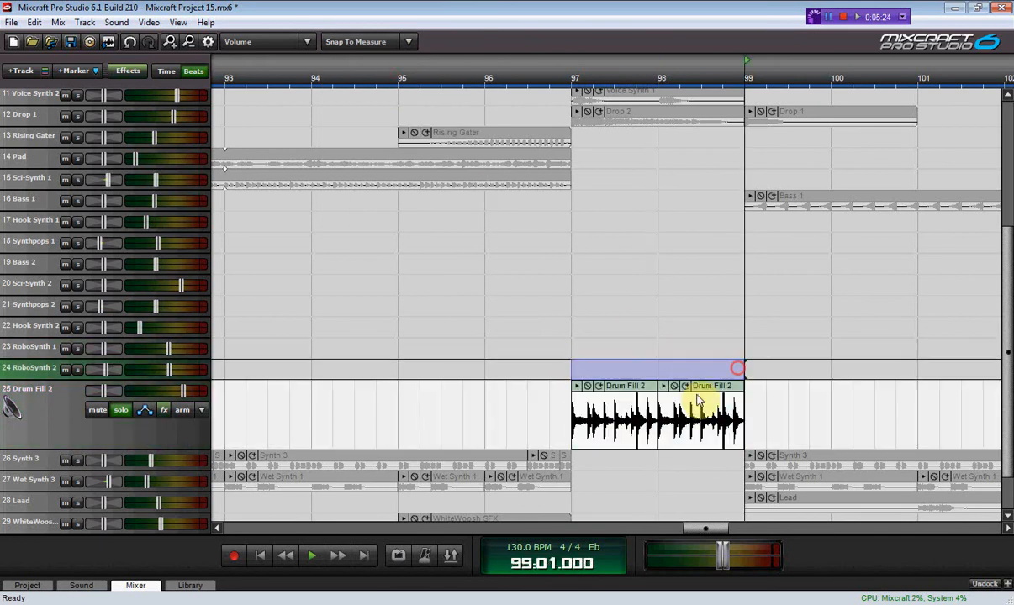
{"action": "left_click", "coordinate": [398, 560]}
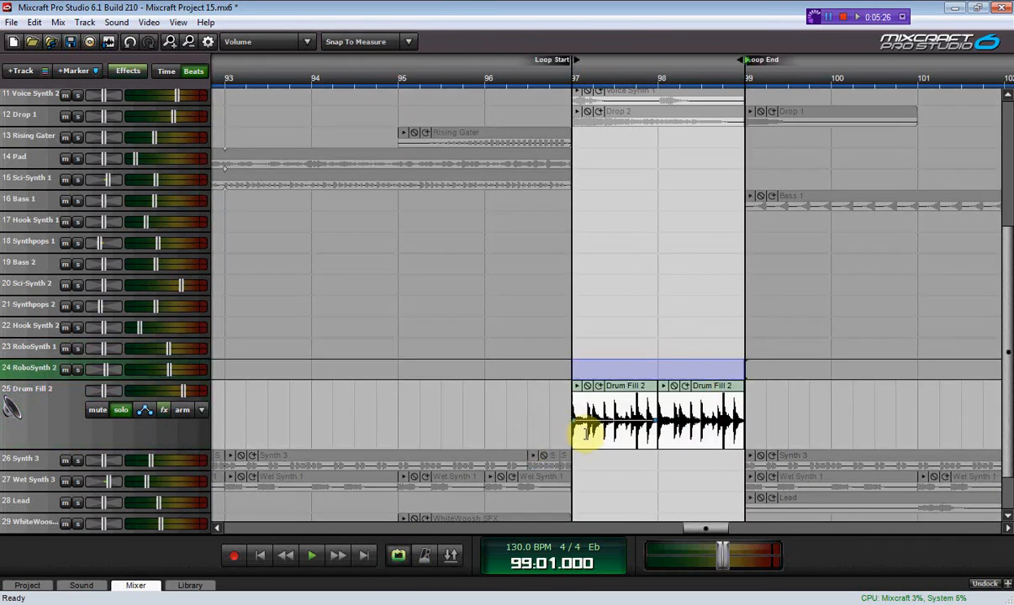
Play the looped Drum Fill 2 clips to hear the transition between them, and stop playback.
{"action": "scroll", "coordinate": [525, 429], "scroll_direction": "up", "scroll_amount": 4}
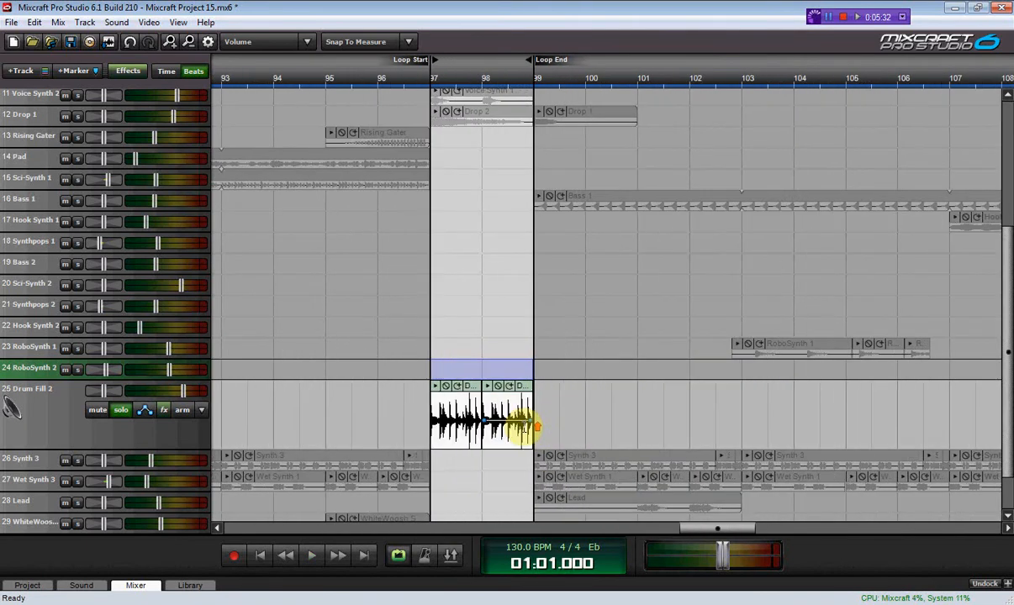
{"action": "scroll", "coordinate": [504, 427], "scroll_direction": "up", "scroll_amount": 4}
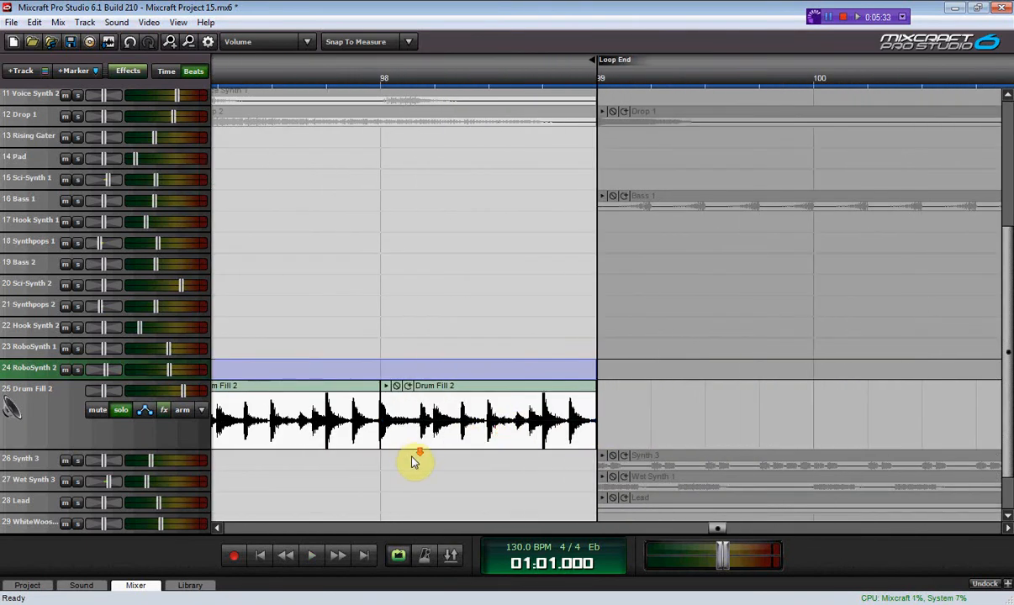
{"action": "scroll", "coordinate": [419, 471], "scroll_direction": "down", "scroll_amount": 1}
{"action": "mouse_move", "coordinate": [706, 538]}
{"action": "left_mouse_down"}
{"action": "mouse_move", "coordinate": [683, 537]}
{"action": "mouse_move", "coordinate": [698, 532]}
{"action": "left_mouse_up"}
{"action": "key", "text": "space"}
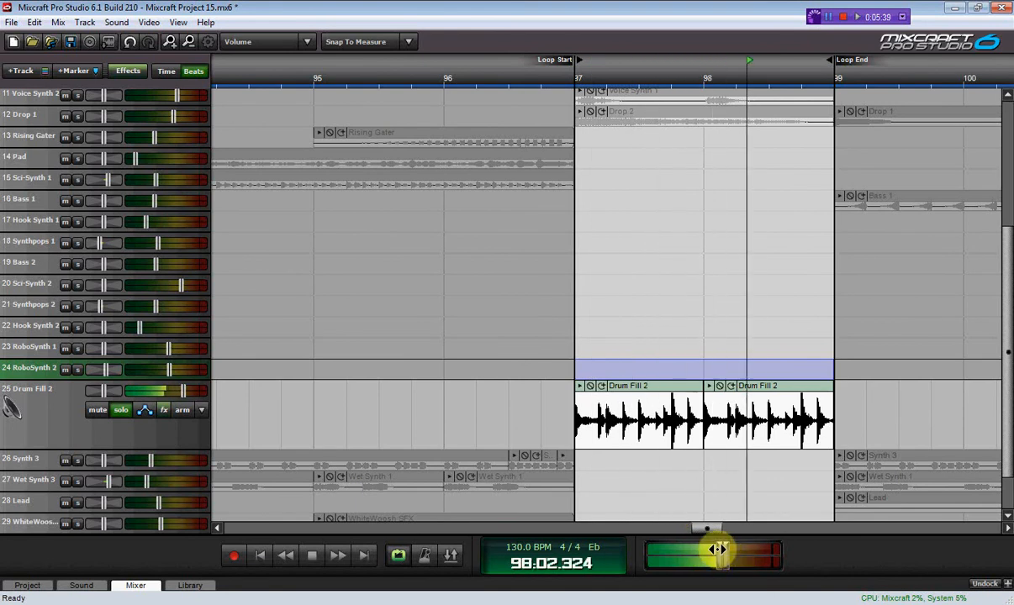
{"action": "mouse_move", "coordinate": [717, 551]}
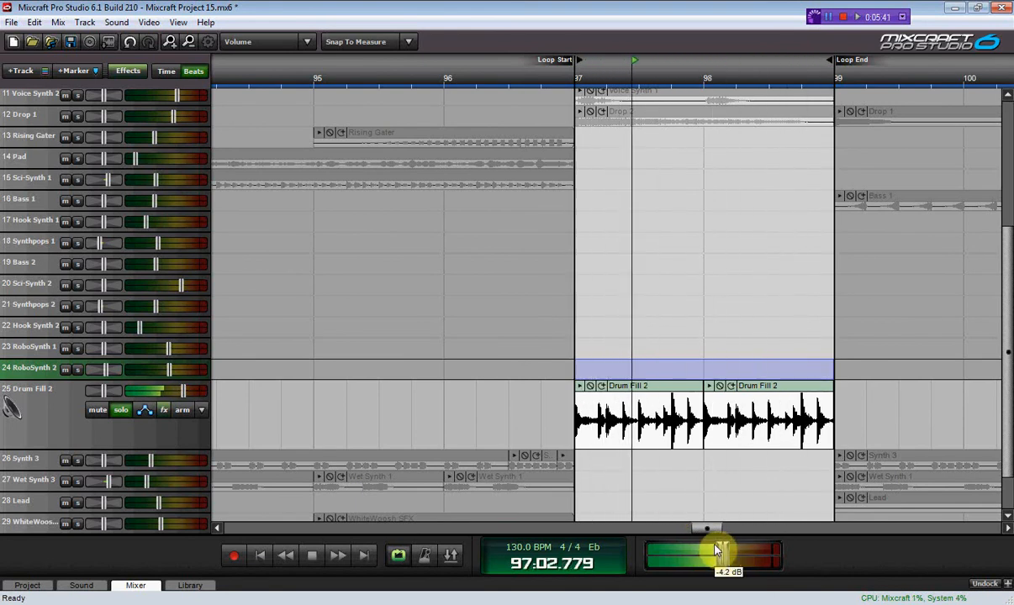
{"action": "key", "text": "space"}
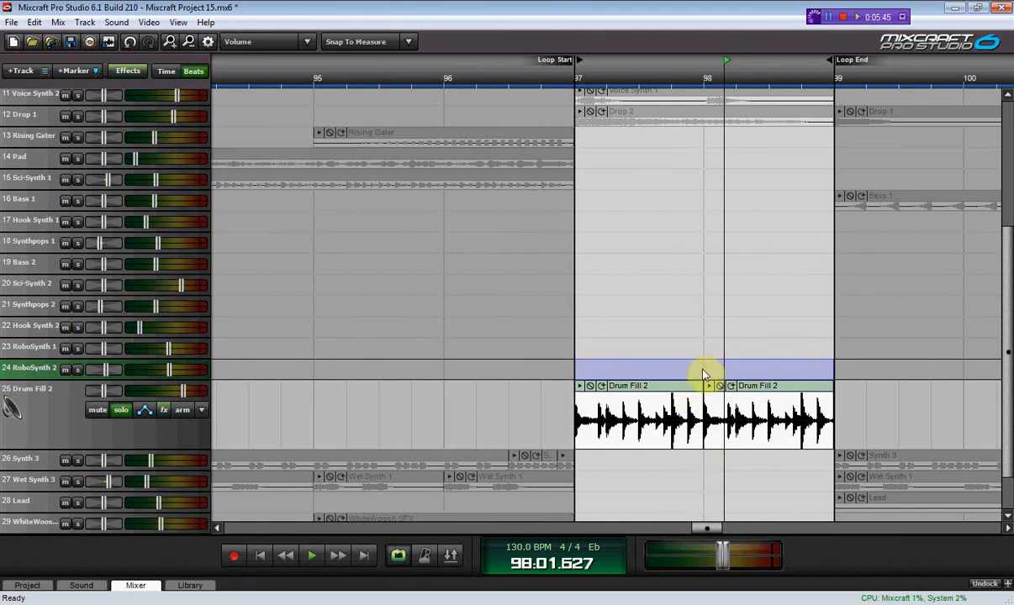
Turn snapping off and extend the start of the second Drum Fill 2 clip slightly before measure 98, covering the full waveform peak.
{"action": "left_click", "coordinate": [689, 328]}
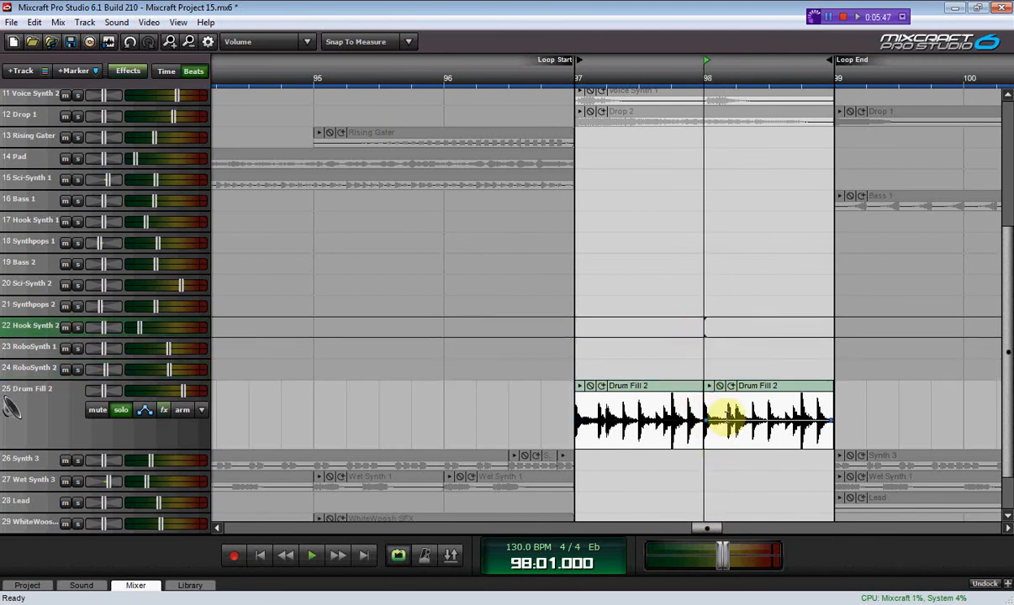
{"action": "scroll", "coordinate": [691, 434], "scroll_direction": "up", "scroll_amount": 1}
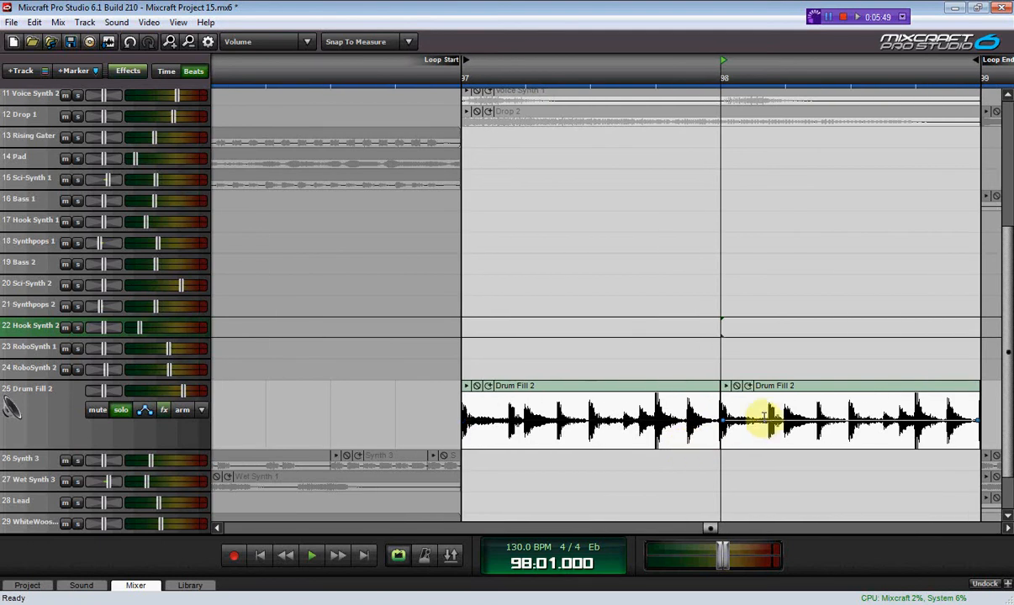
{"action": "scroll", "coordinate": [761, 414], "scroll_direction": "up", "scroll_amount": 1}
{"action": "left_click", "coordinate": [730, 397]}
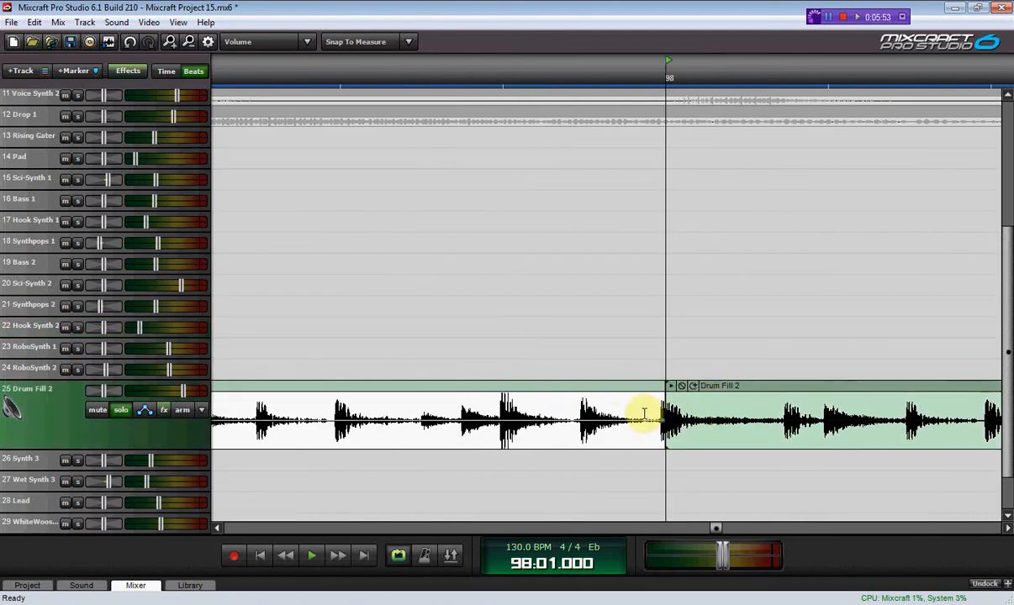
{"action": "scroll", "coordinate": [670, 425], "scroll_direction": "up", "scroll_amount": 1}
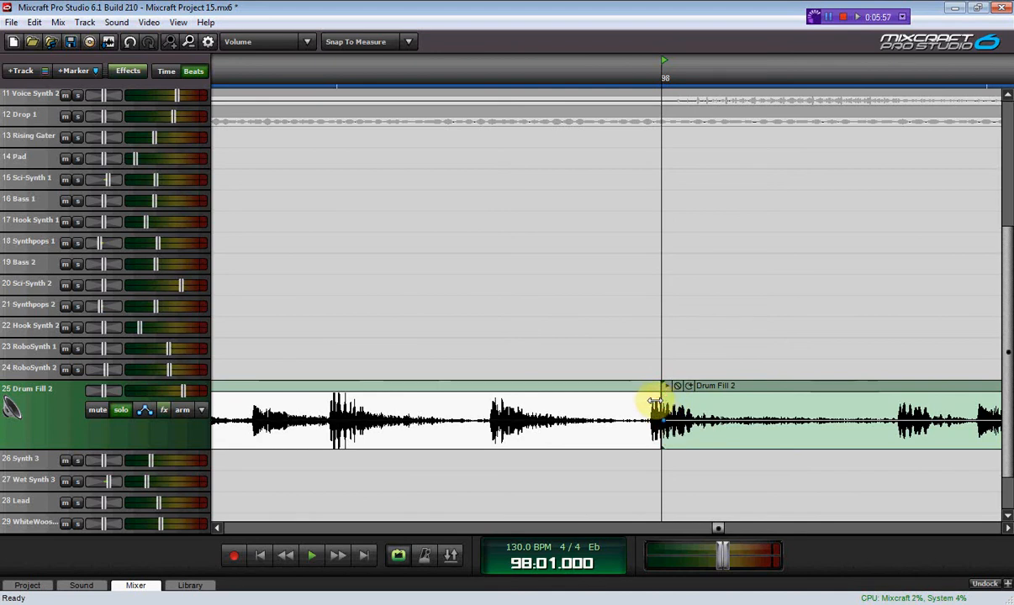
{"action": "left_click", "coordinate": [654, 405]}
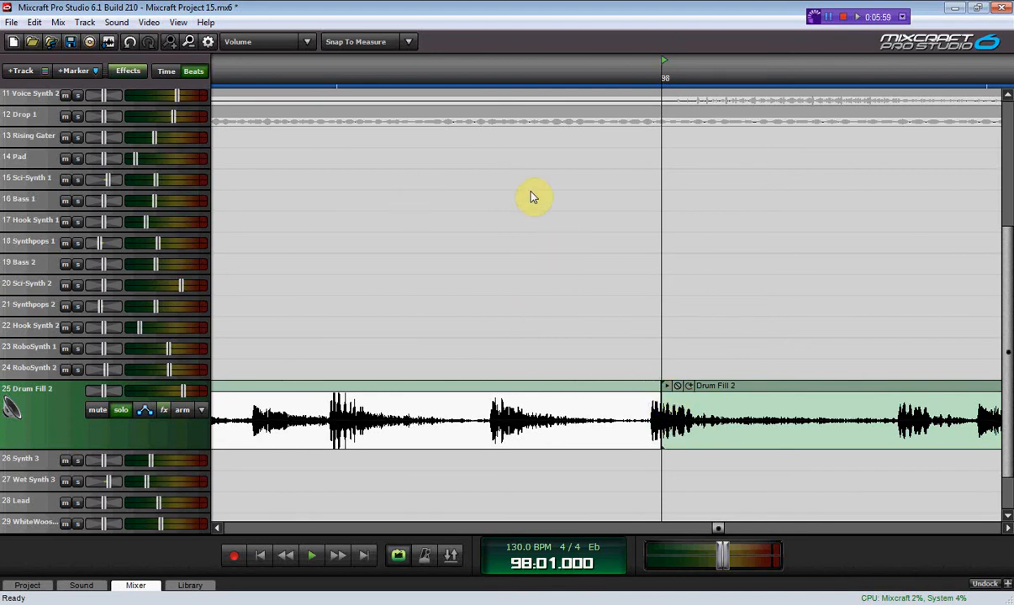
{"action": "left_click", "coordinate": [407, 48]}
{"action": "left_click", "coordinate": [403, 59]}
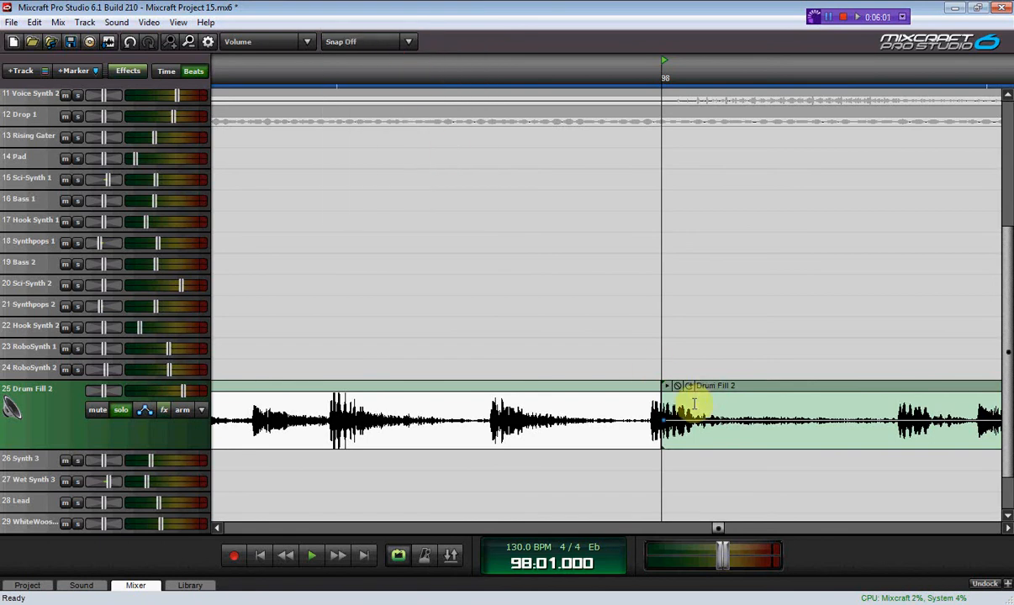
{"action": "left_click_drag", "start_coordinate": [660, 405], "coordinate": [650, 404]}
{"action": "left_click", "coordinate": [625, 389]}
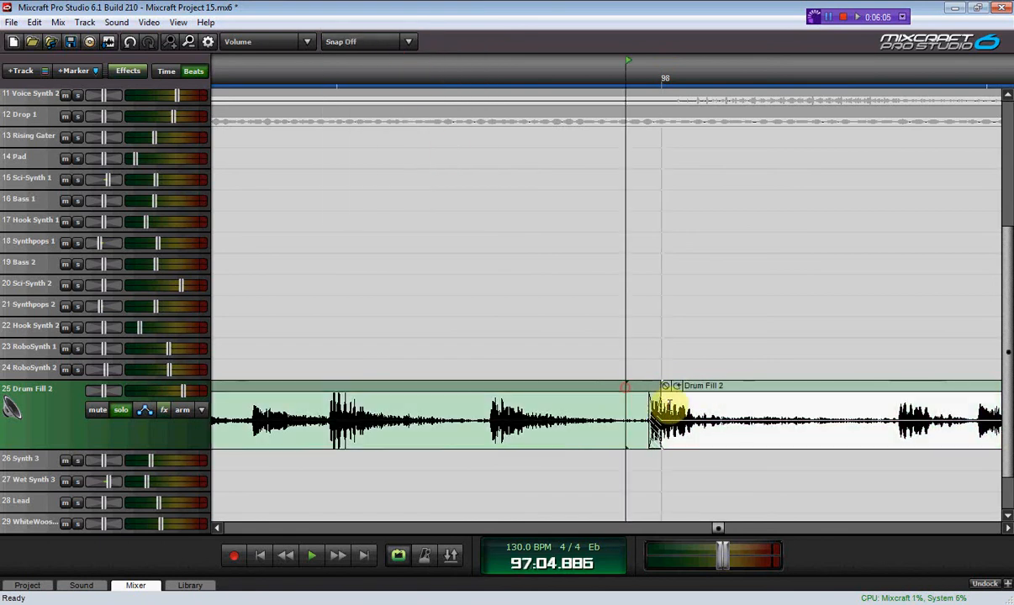
Extend the end of the first Drum Fill 2 clip slightly past measure 98 to widen the crossfade with the second clip.
{"action": "left_click_drag", "start_coordinate": [661, 399], "coordinate": [673, 399]}
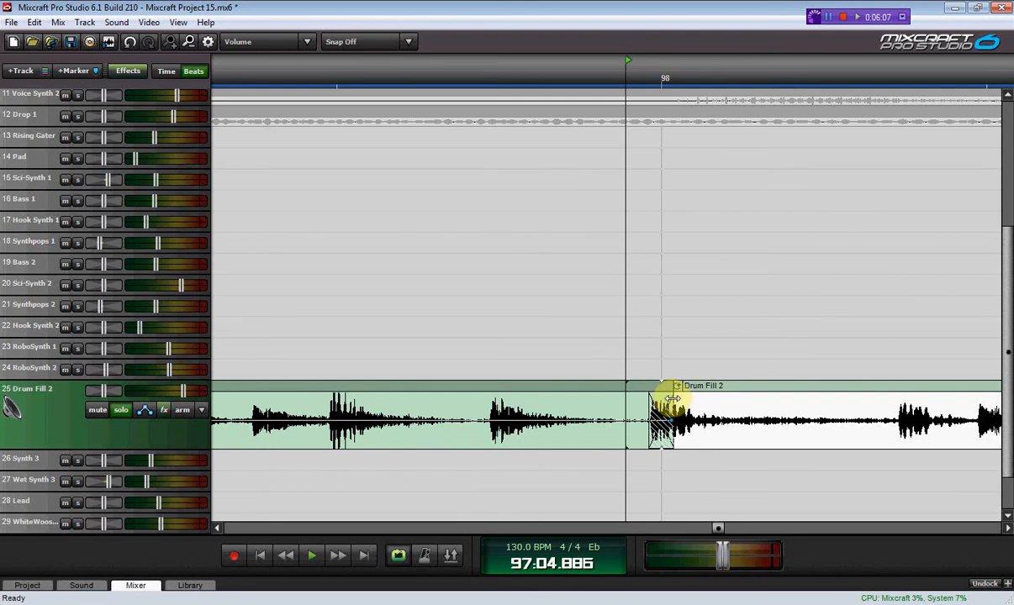
{"action": "scroll", "coordinate": [618, 374], "scroll_direction": "down", "scroll_amount": 2}
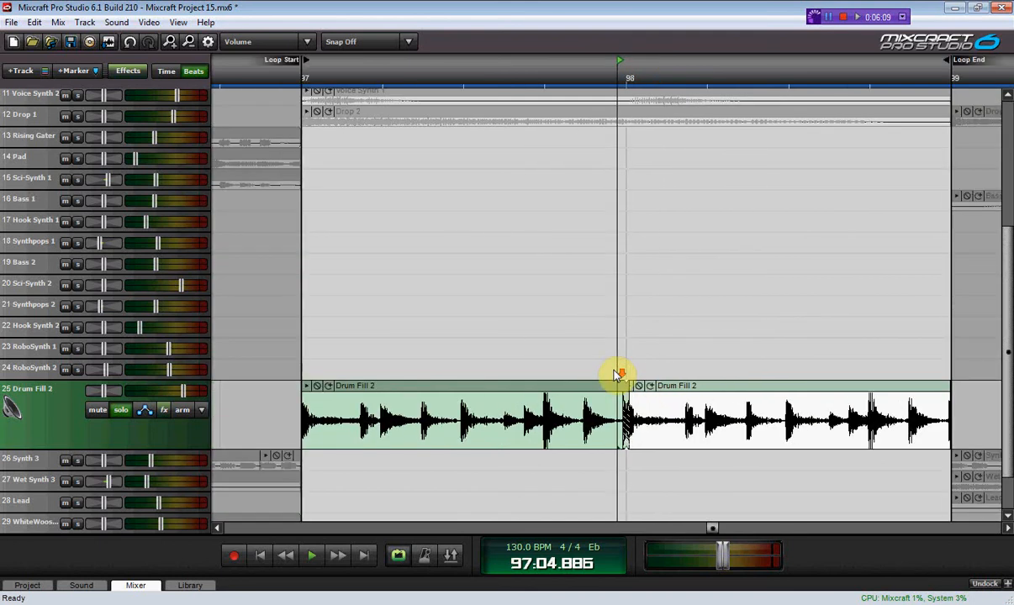
Examine the end of the second Drum Fill 2 clip at measure 99, play the loop from just before it, and stop playback.
{"action": "left_click", "coordinate": [941, 408]}
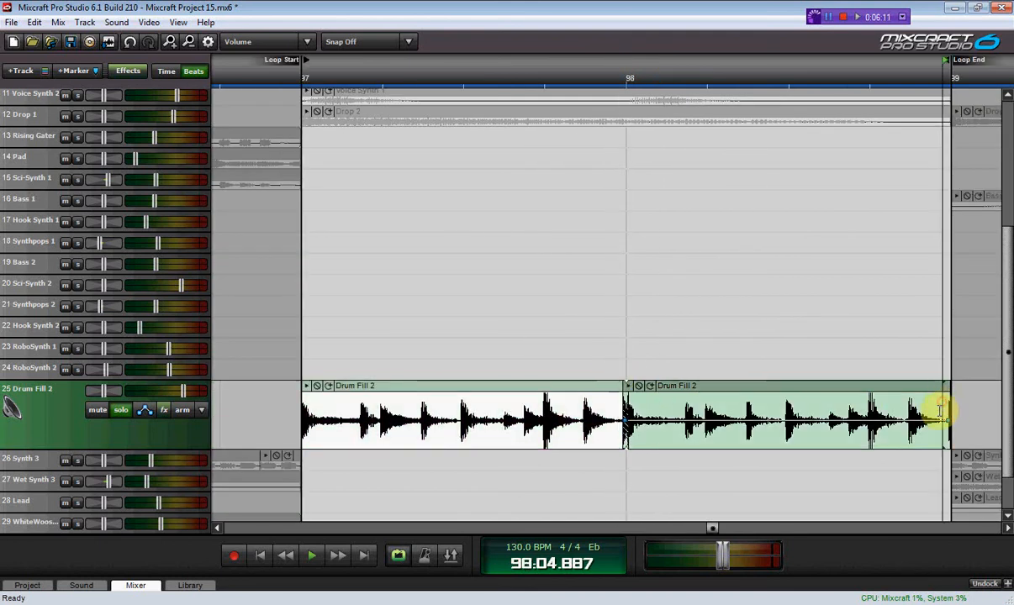
{"action": "scroll", "coordinate": [939, 407], "scroll_direction": "up", "scroll_amount": 3}
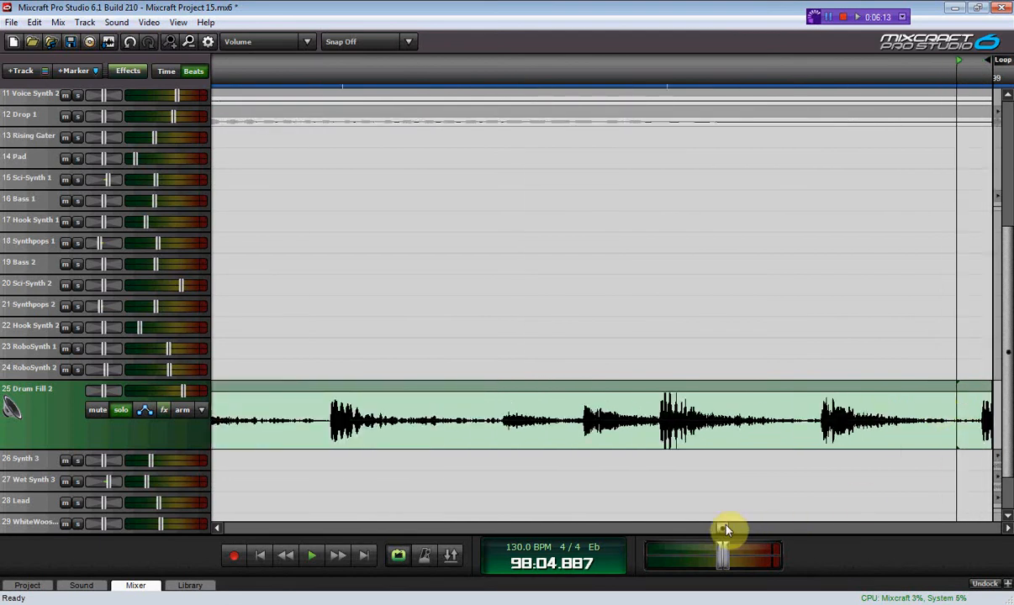
{"action": "left_click_drag", "start_coordinate": [725, 529], "coordinate": [728, 530]}
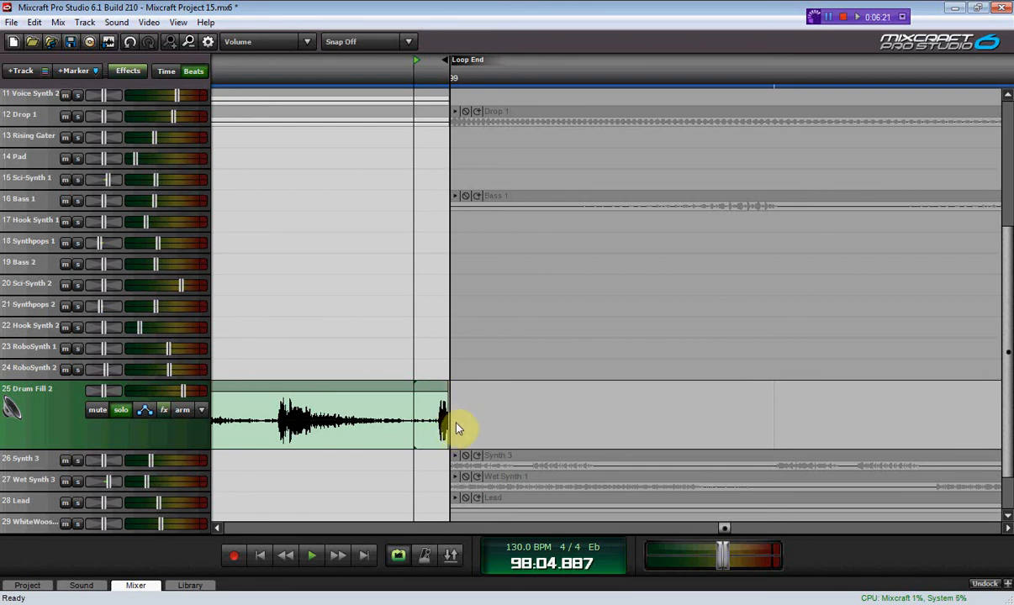
{"action": "scroll", "coordinate": [345, 477], "scroll_direction": "down", "scroll_amount": 6}
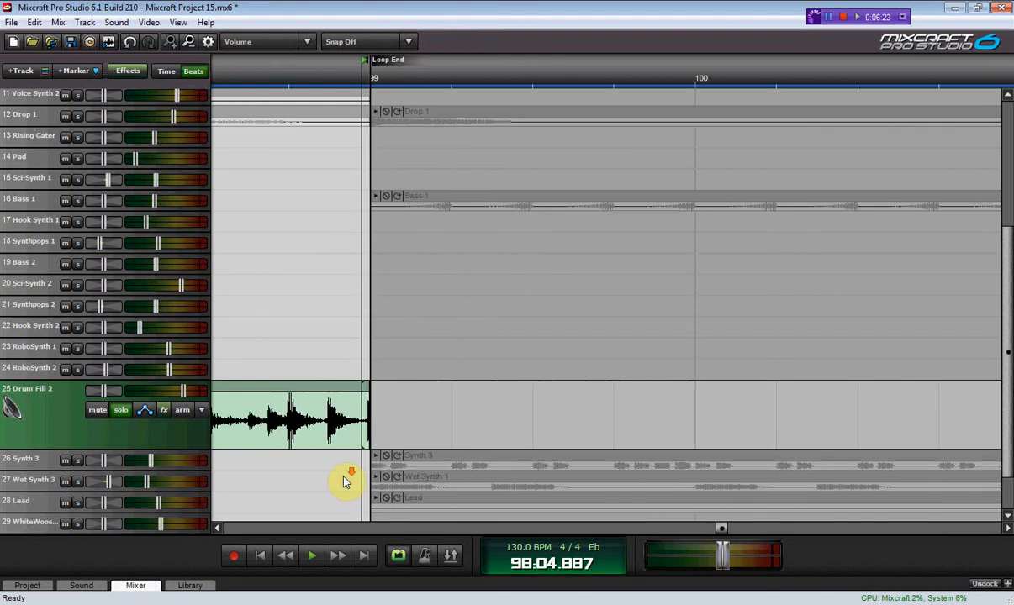
{"action": "left_click_drag", "start_coordinate": [721, 532], "coordinate": [711, 533]}
{"action": "left_click", "coordinate": [309, 560]}
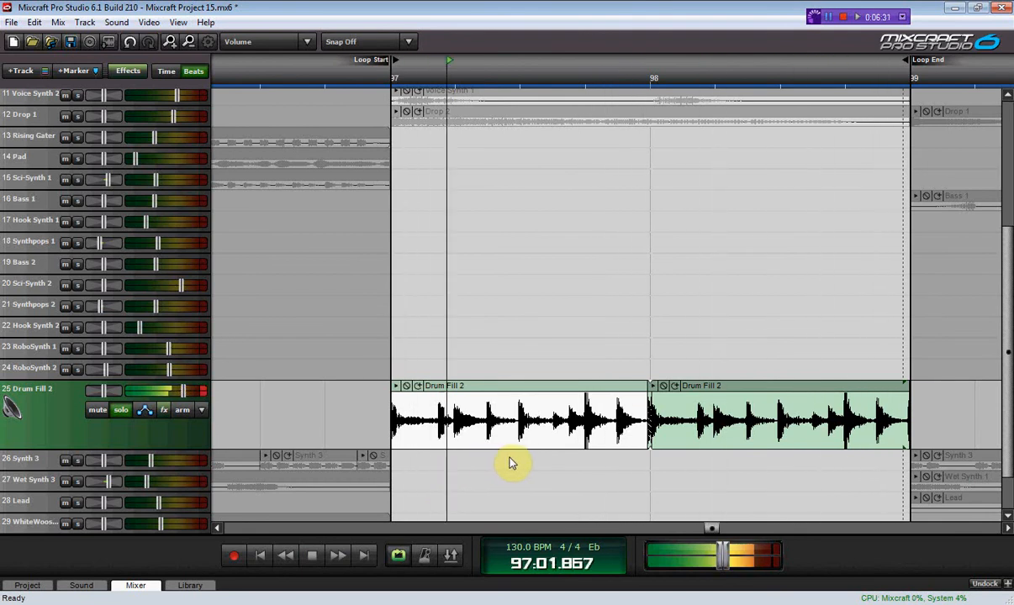
{"action": "key", "text": "space"}
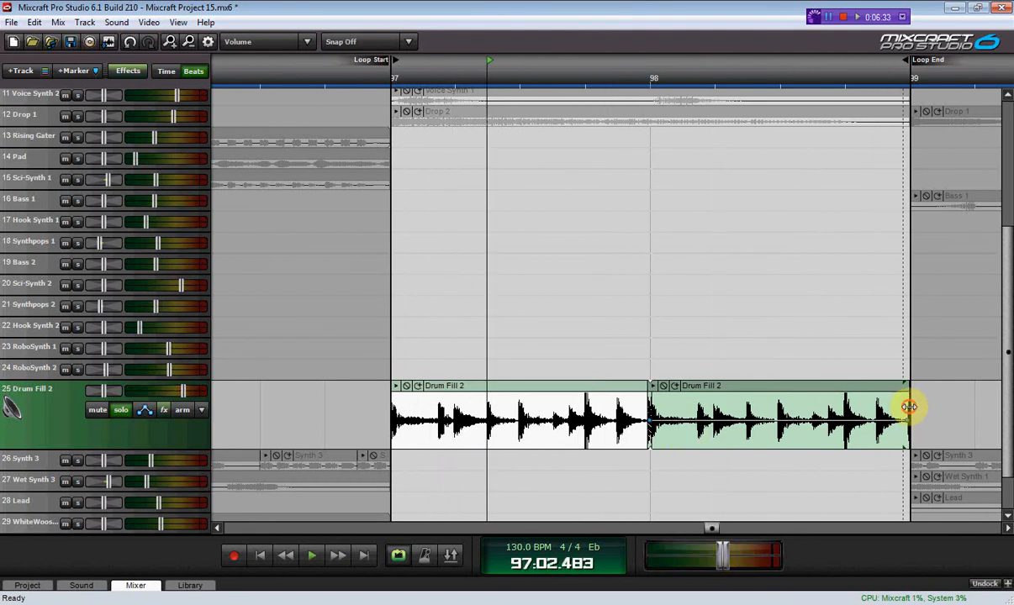
Try trimming the last small peak off the end of the second Drum Fill 2 clip and play the loop to hear it.
{"action": "left_click", "coordinate": [908, 408]}
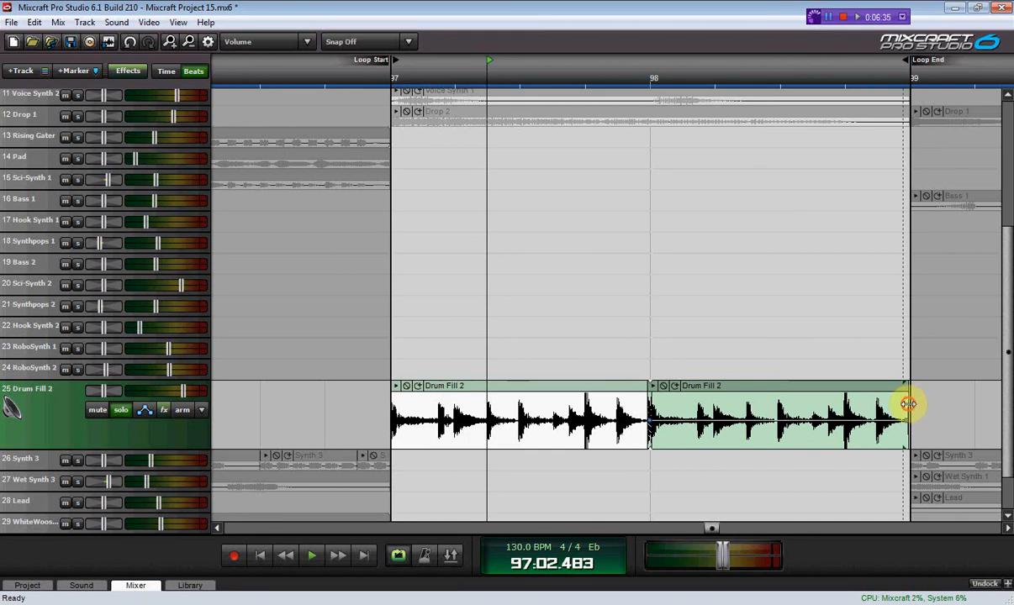
{"action": "key", "text": "space"}
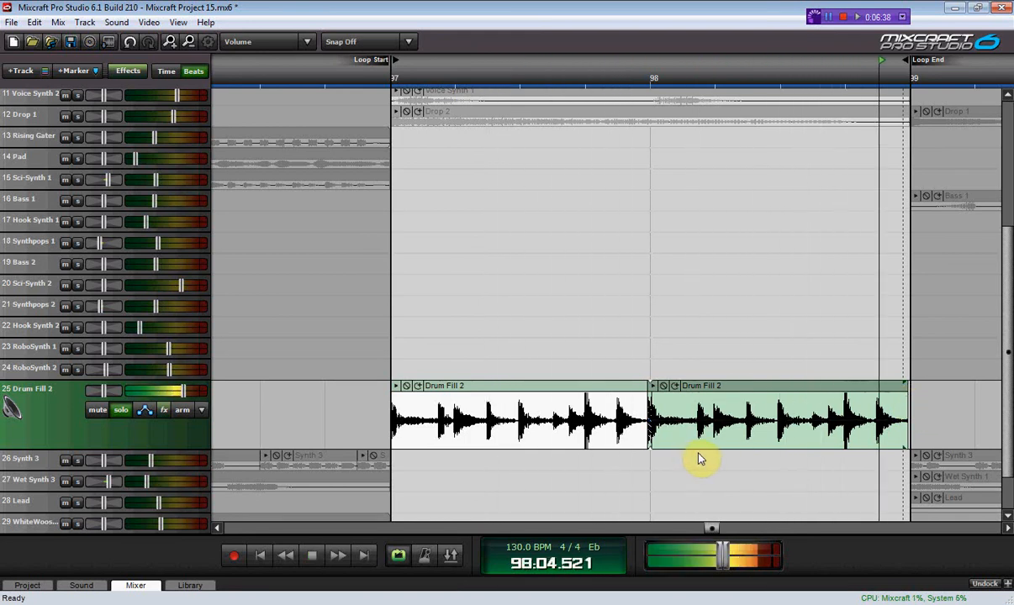
{"action": "key", "text": "space"}
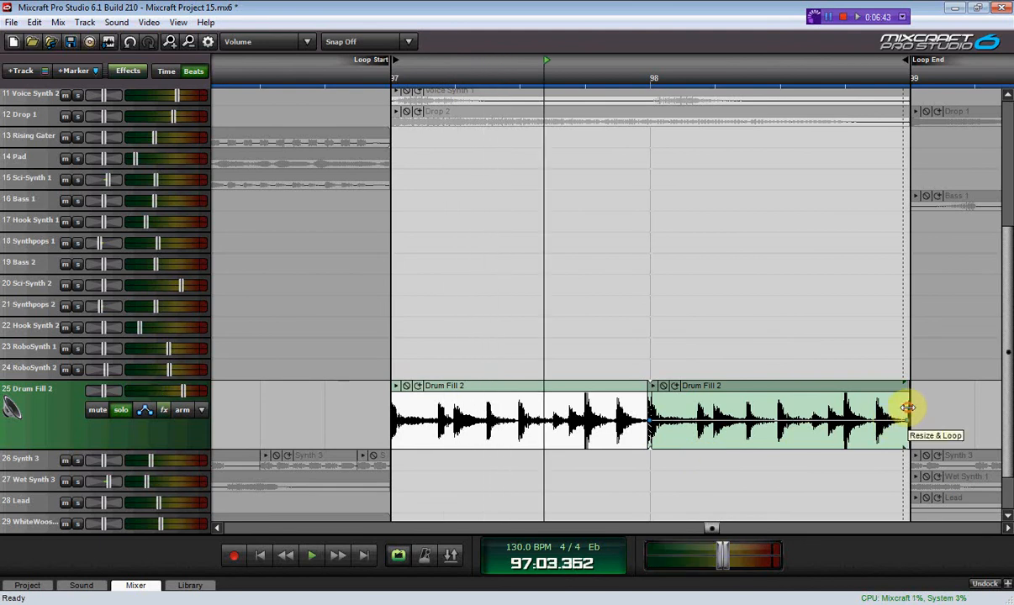
Inspect the closing peak of the second Drum Fill 2 clip before measure 99, replay the loop, and stop playback.
{"action": "scroll", "coordinate": [908, 408], "scroll_direction": "up", "scroll_amount": 5}
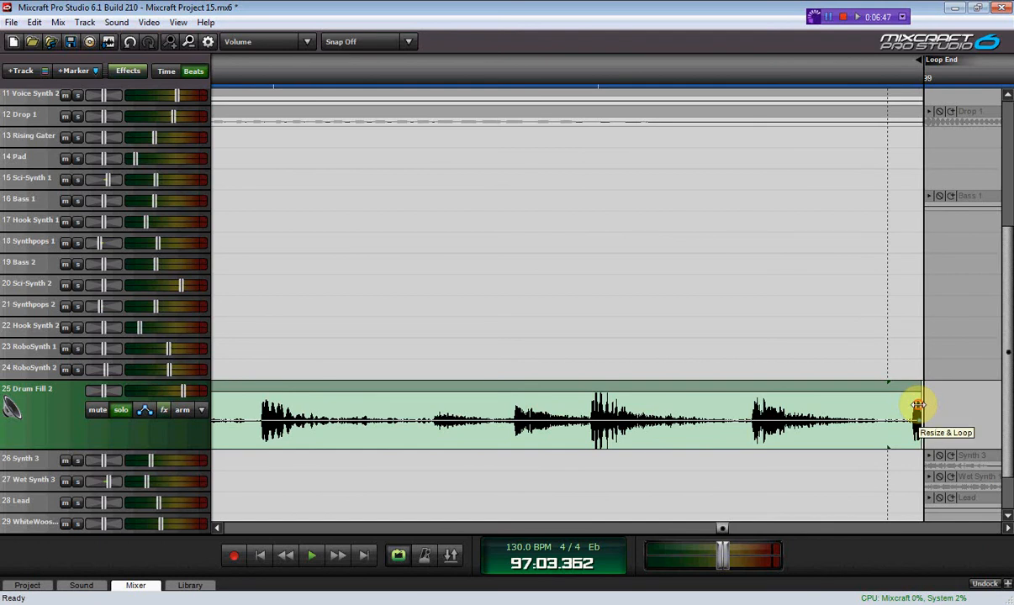
{"action": "key", "text": "space"}
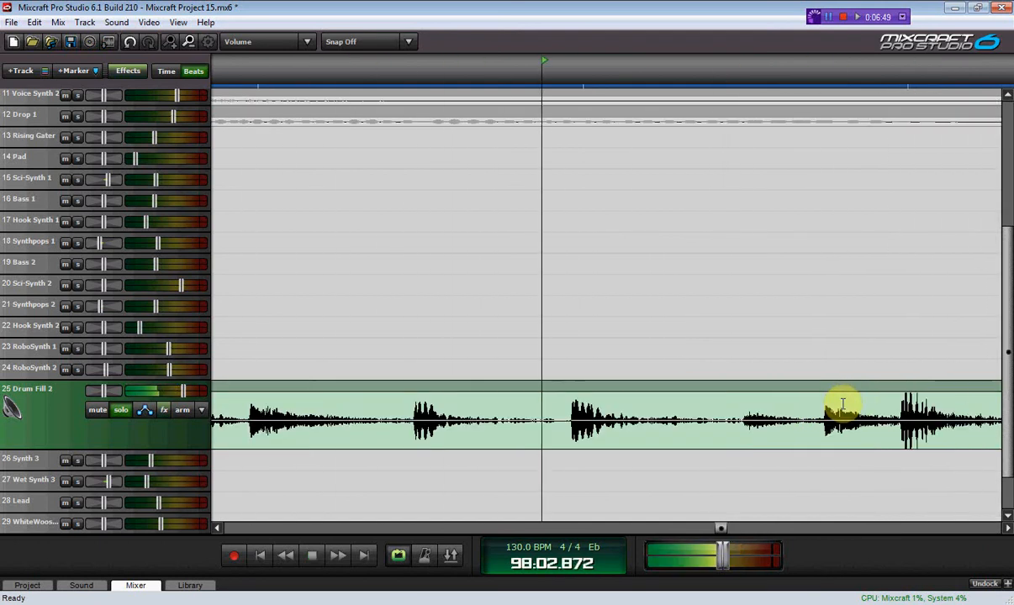
{"action": "scroll", "coordinate": [842, 404], "scroll_direction": "down", "scroll_amount": 3}
{"action": "key", "text": "space"}
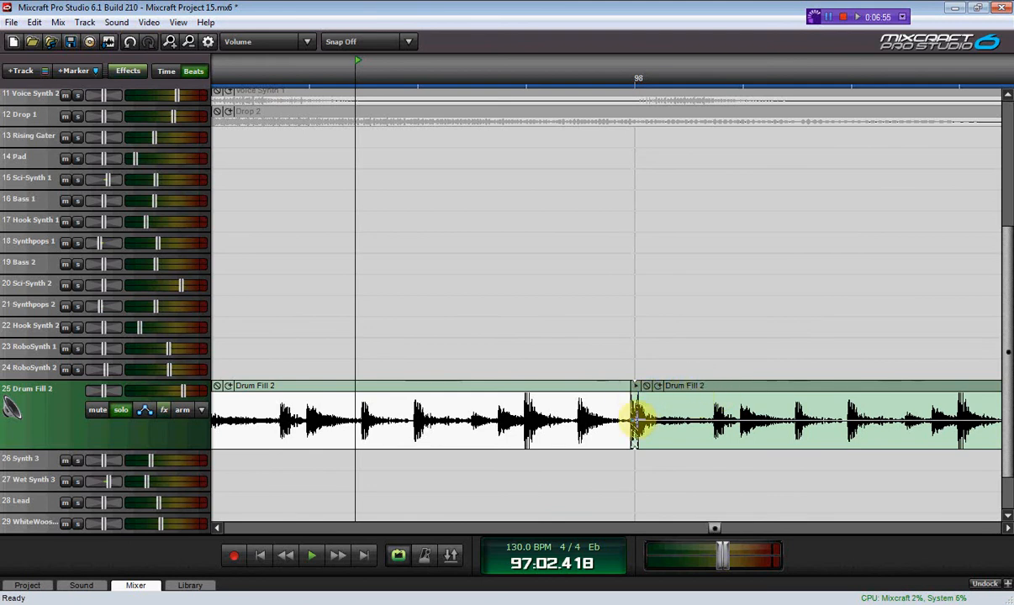
Activate the FSQ1964 Transient Vitaliser effect on the Drum Fill 2 track and close its effect windows.
{"action": "scroll", "coordinate": [639, 418], "scroll_direction": "up", "scroll_amount": 2}
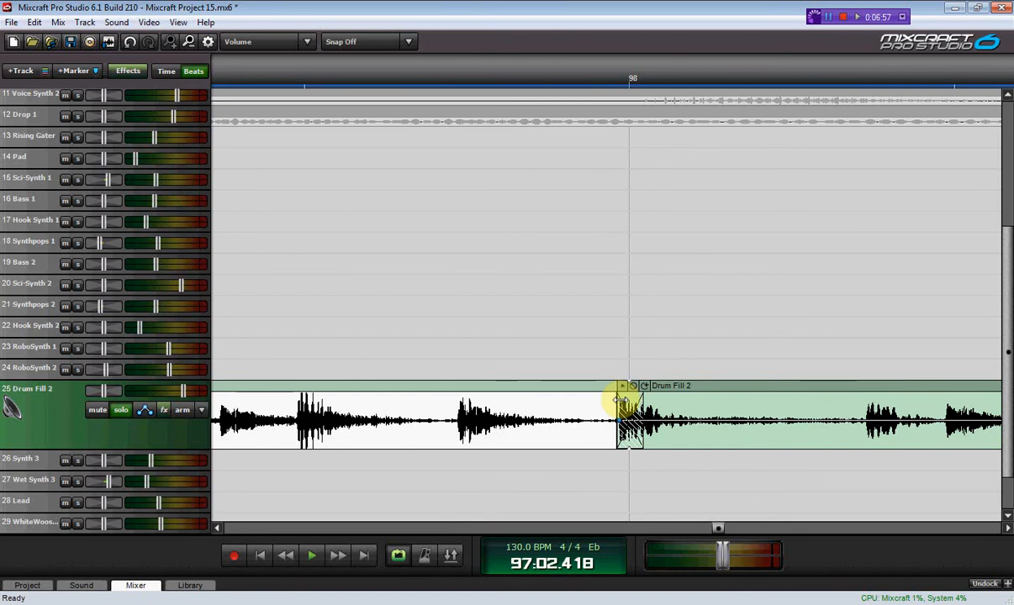
{"action": "left_click", "coordinate": [165, 409]}
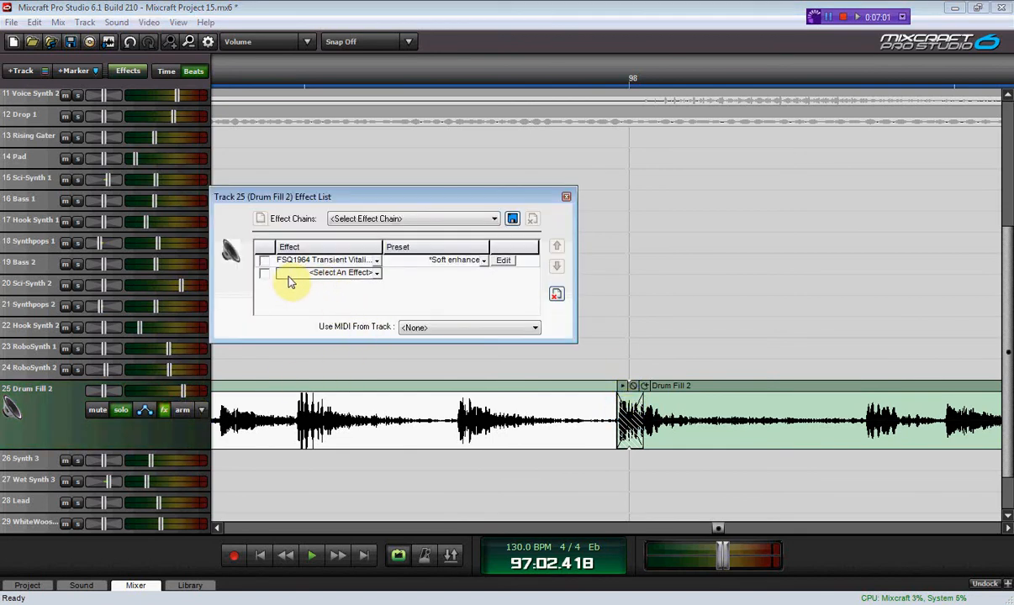
{"action": "left_click", "coordinate": [503, 260]}
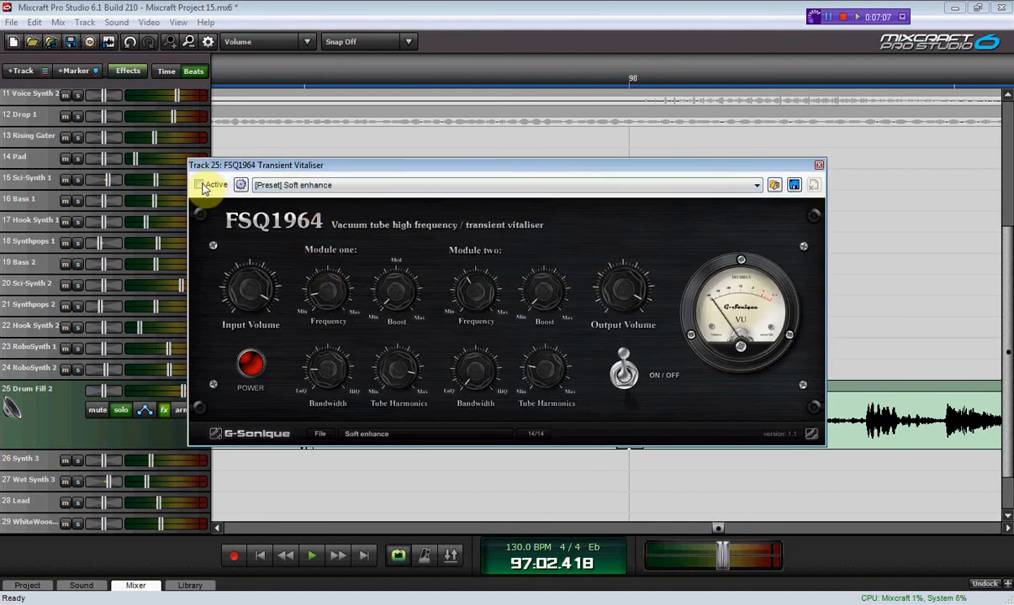
{"action": "left_click", "coordinate": [819, 166]}
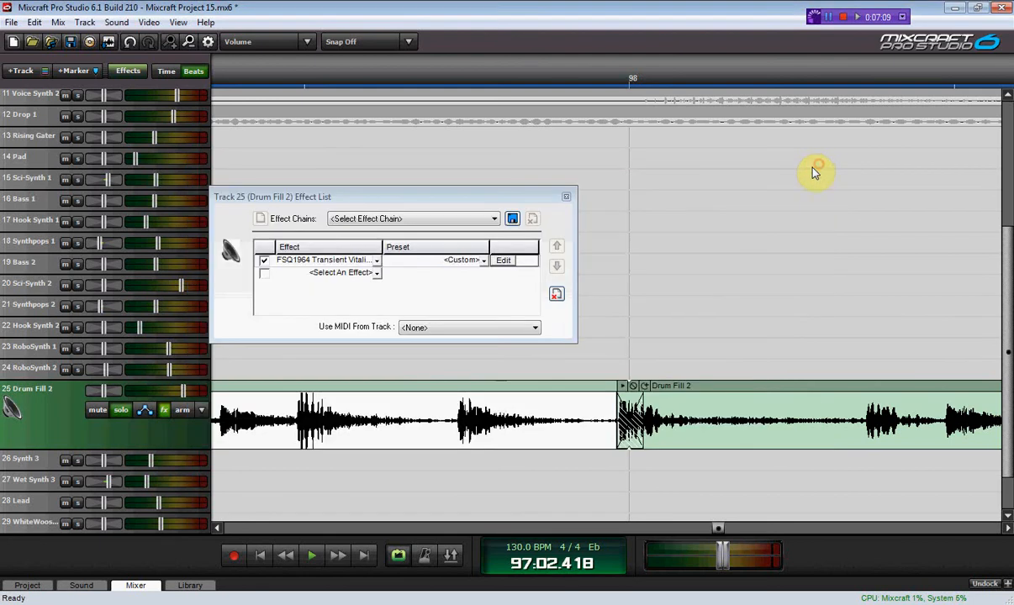
{"action": "scroll", "coordinate": [564, 321], "scroll_direction": "down", "scroll_amount": 1}
{"action": "left_click", "coordinate": [568, 202]}
Play the looped Drum Fill 2 clips with the Transient Vitaliser active, and stop playback.
{"action": "scroll", "coordinate": [534, 290], "scroll_direction": "down", "scroll_amount": 2}
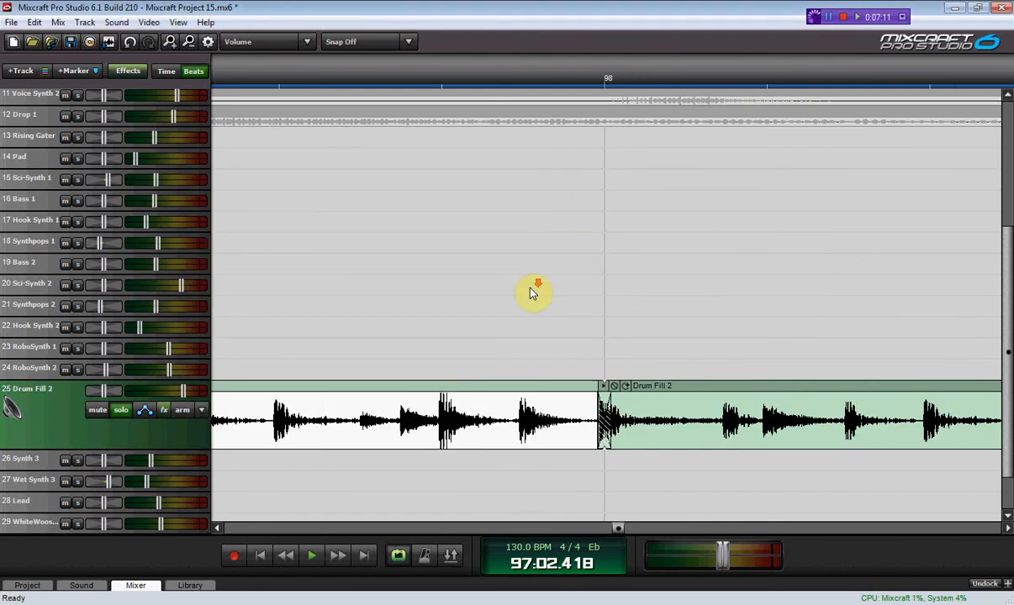
{"action": "key", "text": "space"}
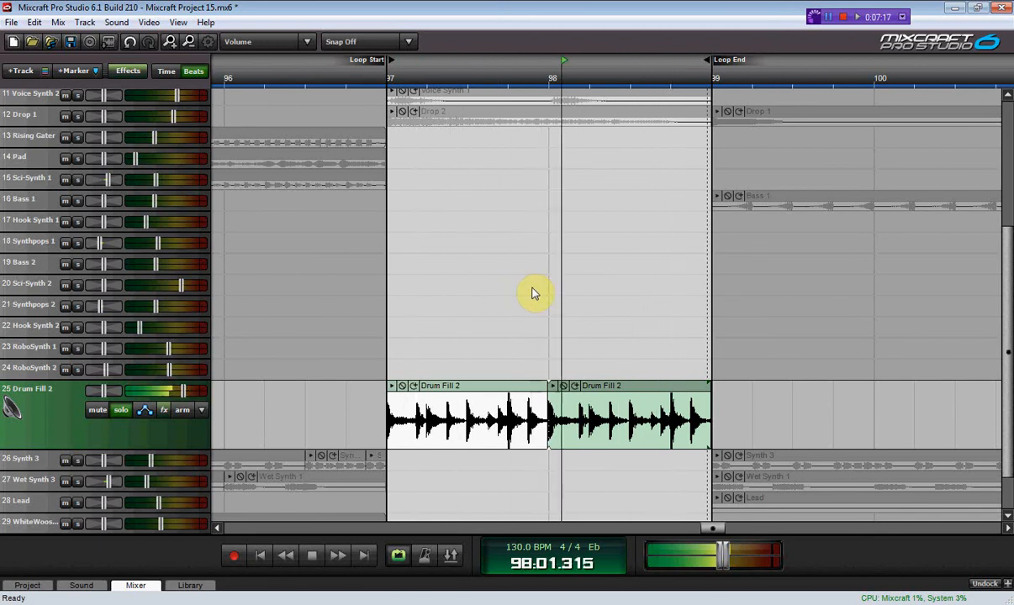
{"action": "key", "text": "space"}
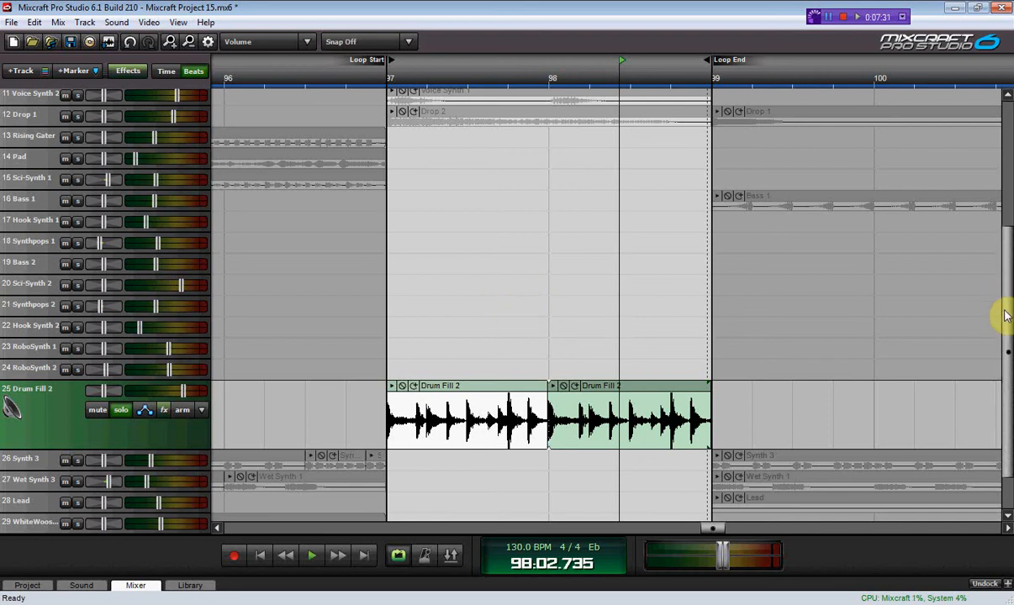
Turn off loop mode and unsolo the Drum Fill 2 track.
{"action": "left_click_drag", "start_coordinate": [999, 323], "coordinate": [997, 172]}
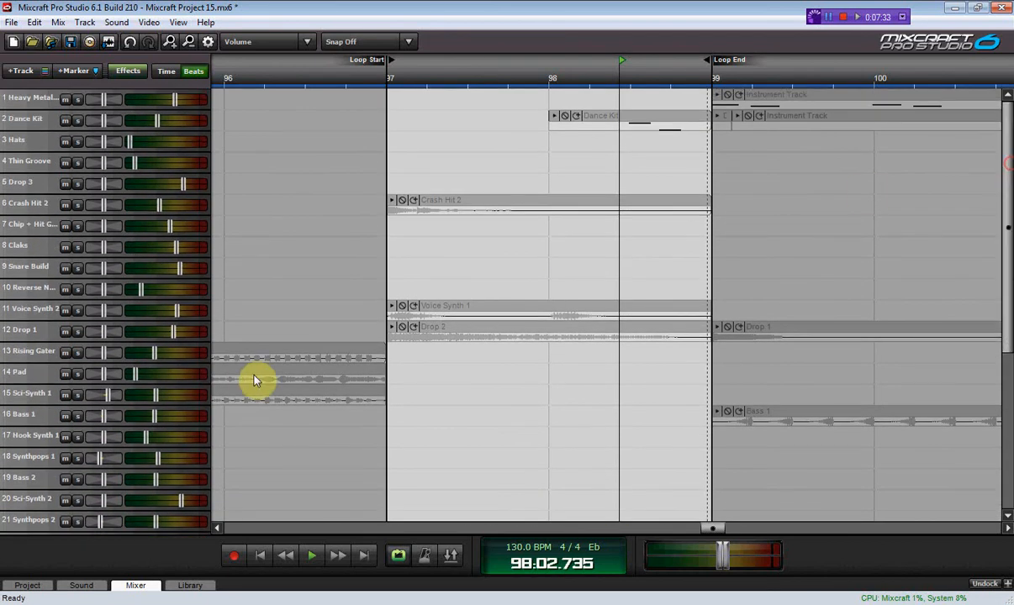
{"action": "left_click", "coordinate": [402, 556]}
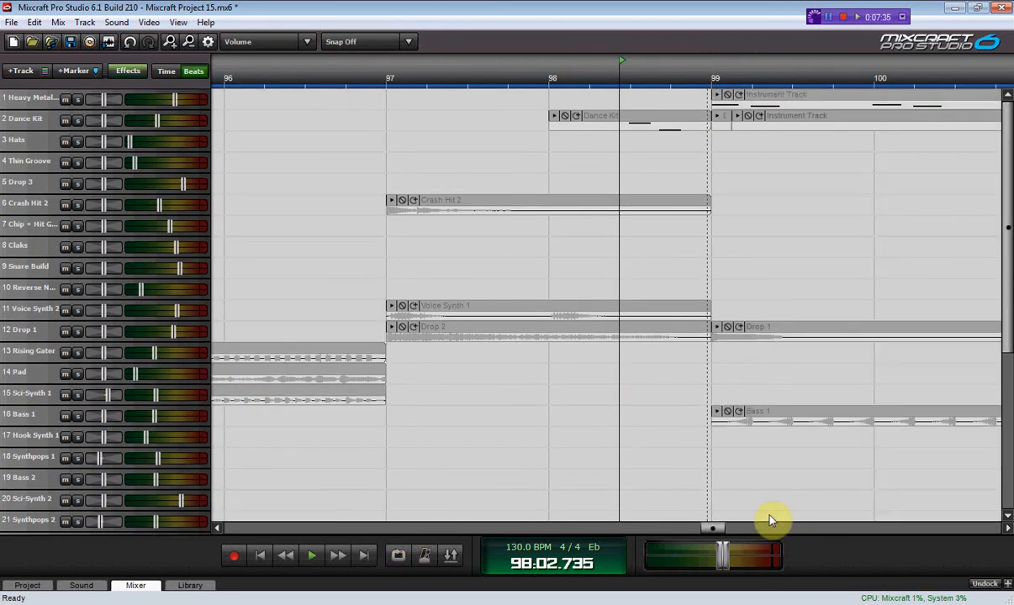
{"action": "left_click_drag", "start_coordinate": [708, 530], "coordinate": [514, 418]}
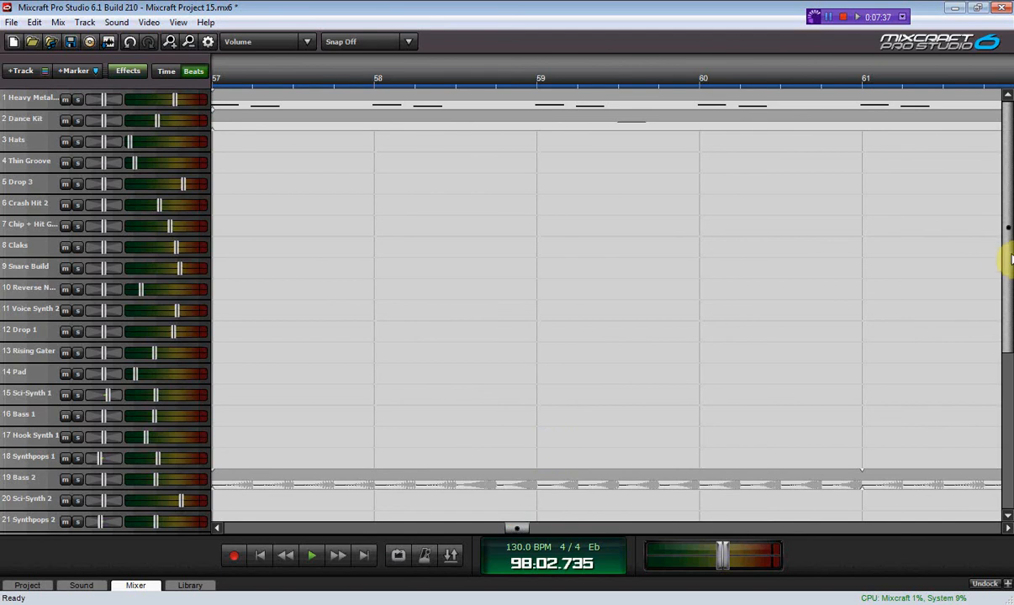
{"action": "left_click_drag", "start_coordinate": [1007, 264], "coordinate": [1003, 384]}
{"action": "left_click", "coordinate": [121, 430]}
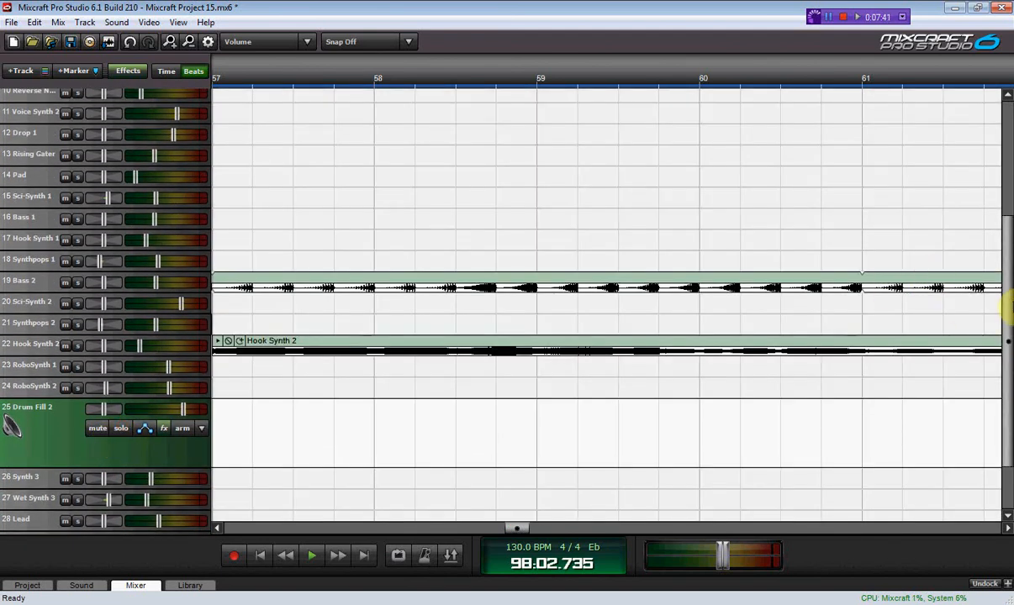
Show the mixer and rename the Heavy Metal Kit track to Kick.
{"action": "left_click_drag", "start_coordinate": [1009, 308], "coordinate": [956, 159]}
{"action": "left_click_drag", "start_coordinate": [518, 532], "coordinate": [429, 507]}
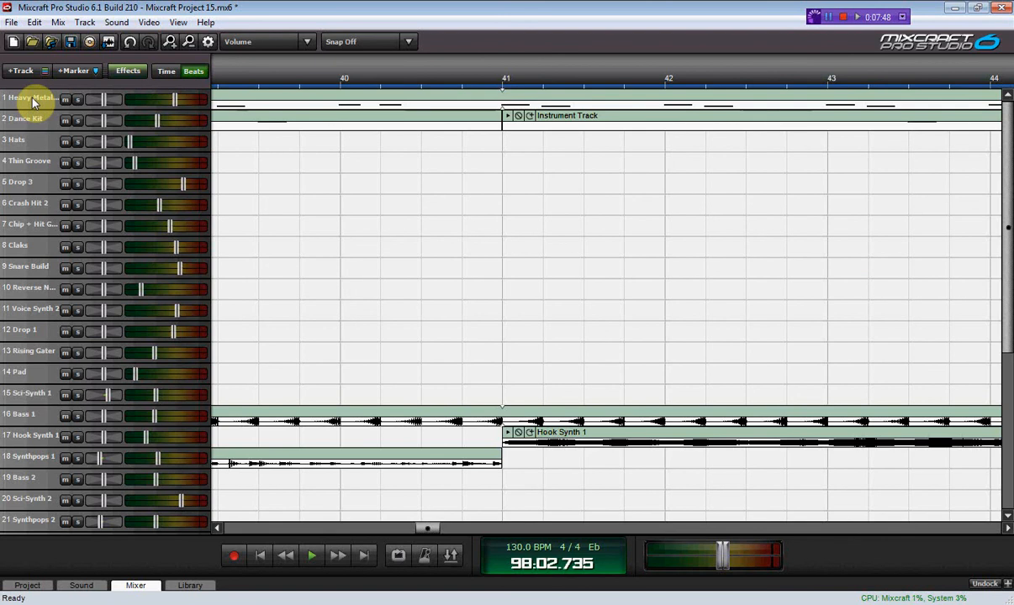
{"action": "left_click", "coordinate": [137, 585]}
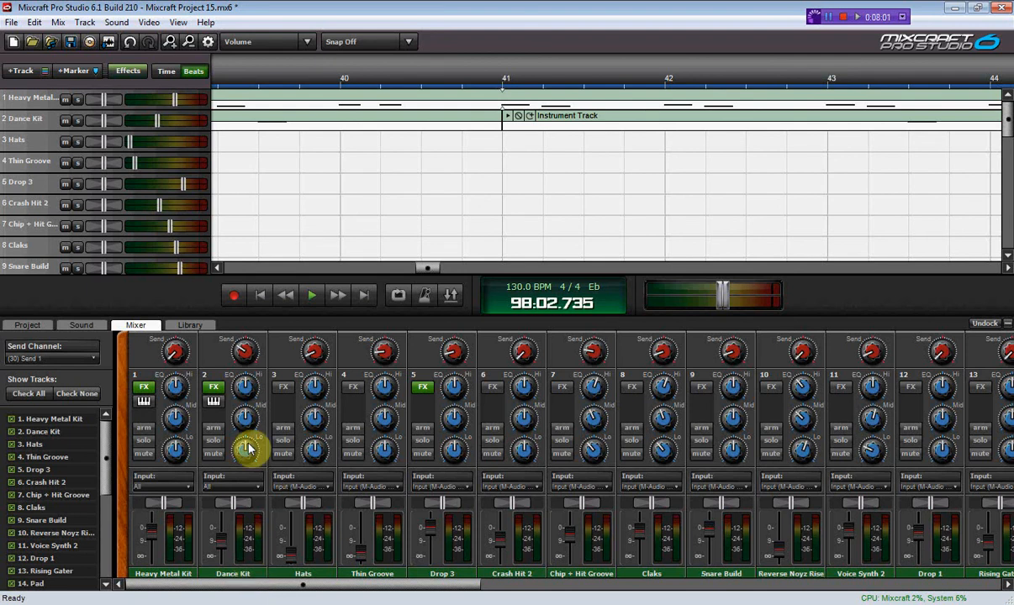
{"action": "double_click", "coordinate": [180, 575]}
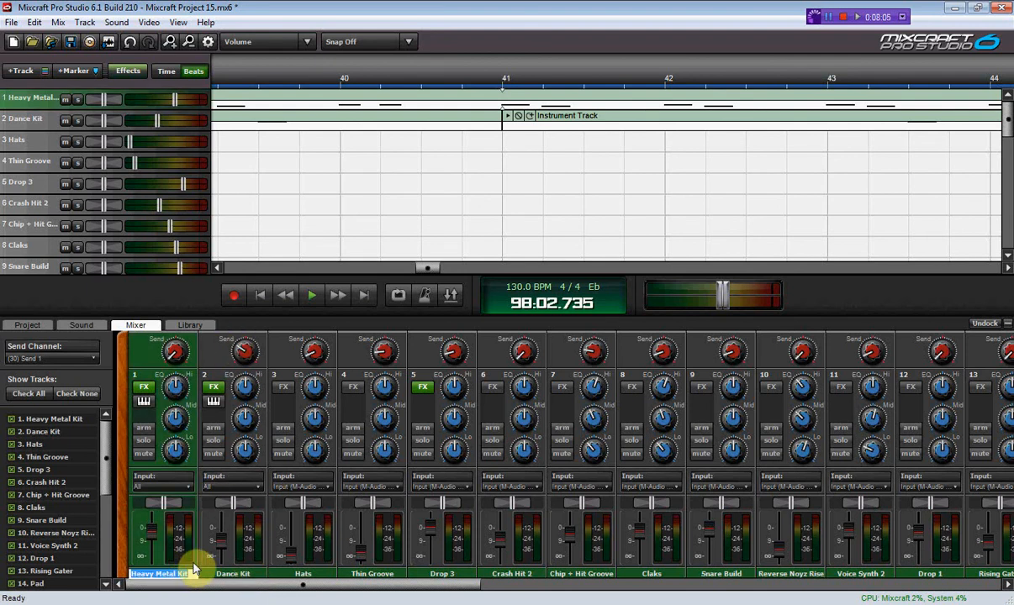
{"action": "type", "text": "B"}
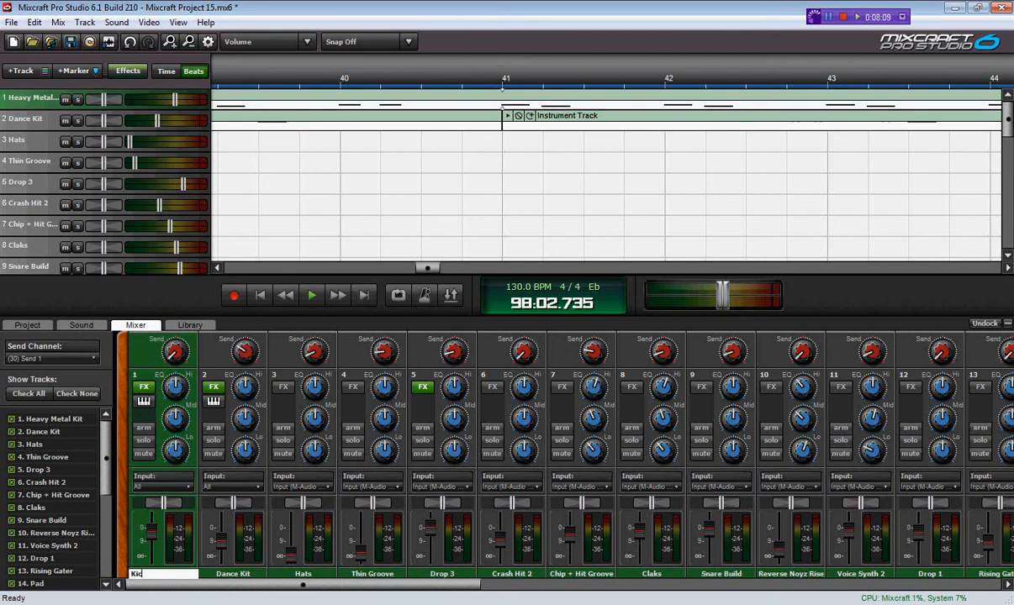
{"action": "type", "text": "ick"}
Rename the Dance Kit track to "Snares and hats".
{"action": "double_click", "coordinate": [248, 575]}
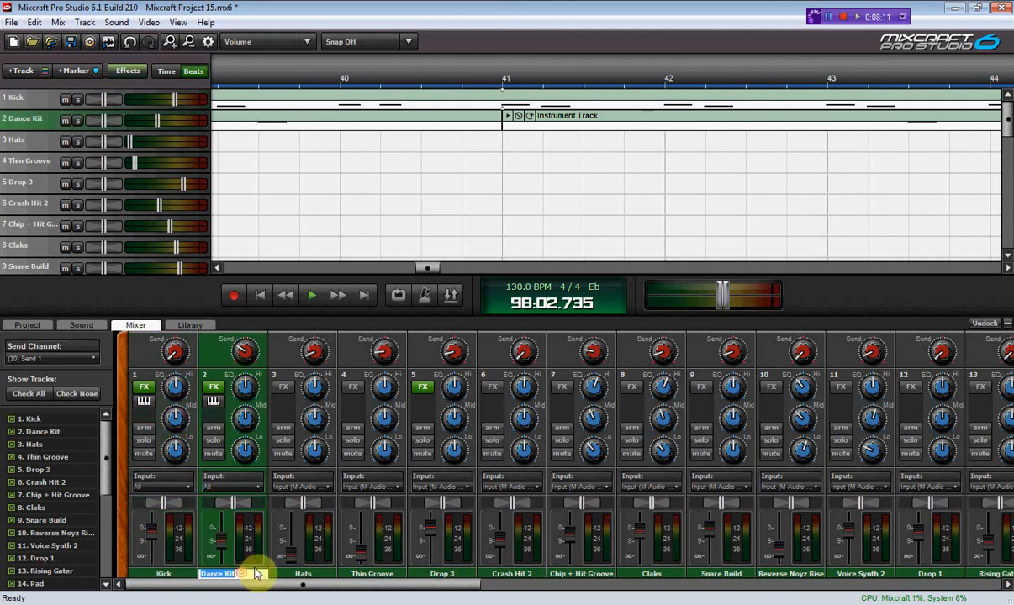
{"action": "type", "text": "Snares and hats"}
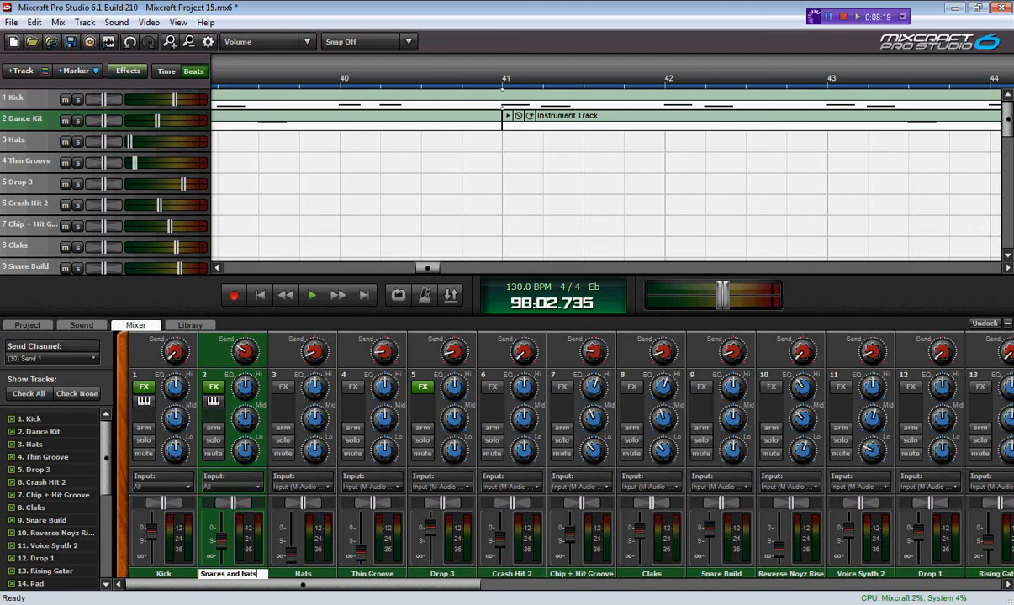
{"action": "key", "text": "Return"}
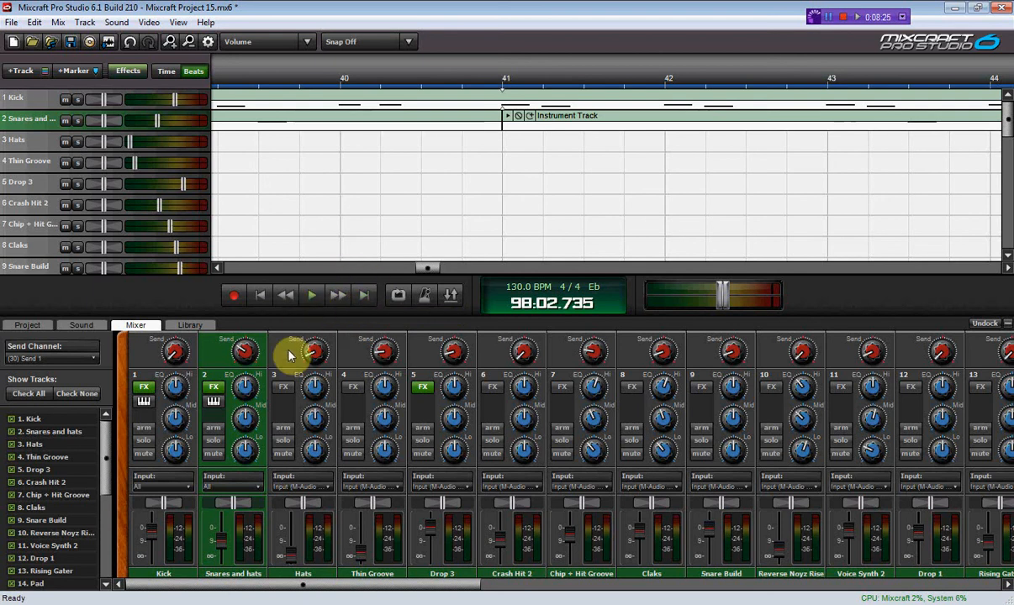
Change the Kick track's color to red.
{"action": "right_click", "coordinate": [188, 572]}
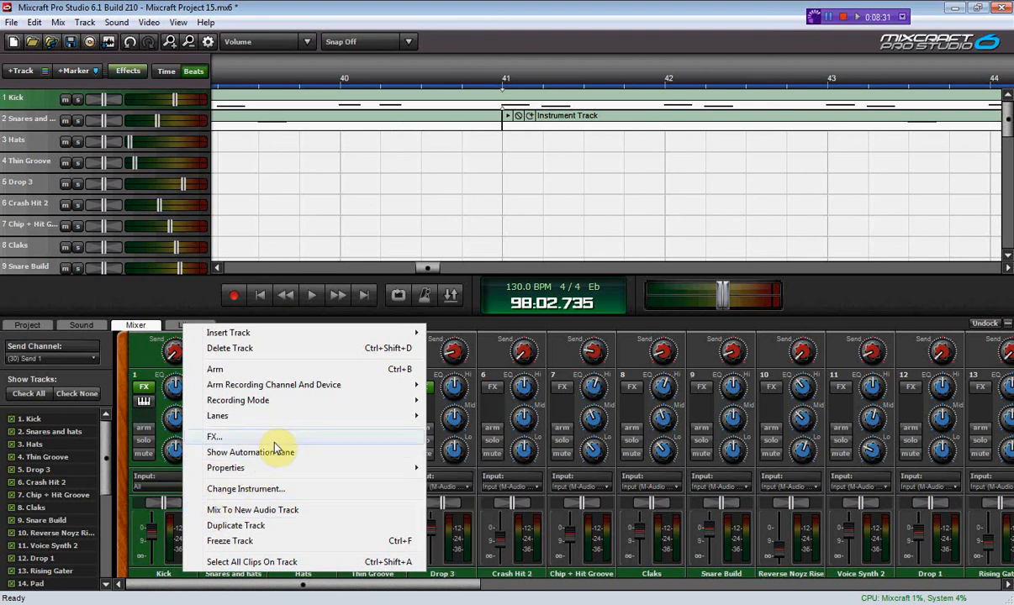
{"action": "mouse_move", "coordinate": [273, 472]}
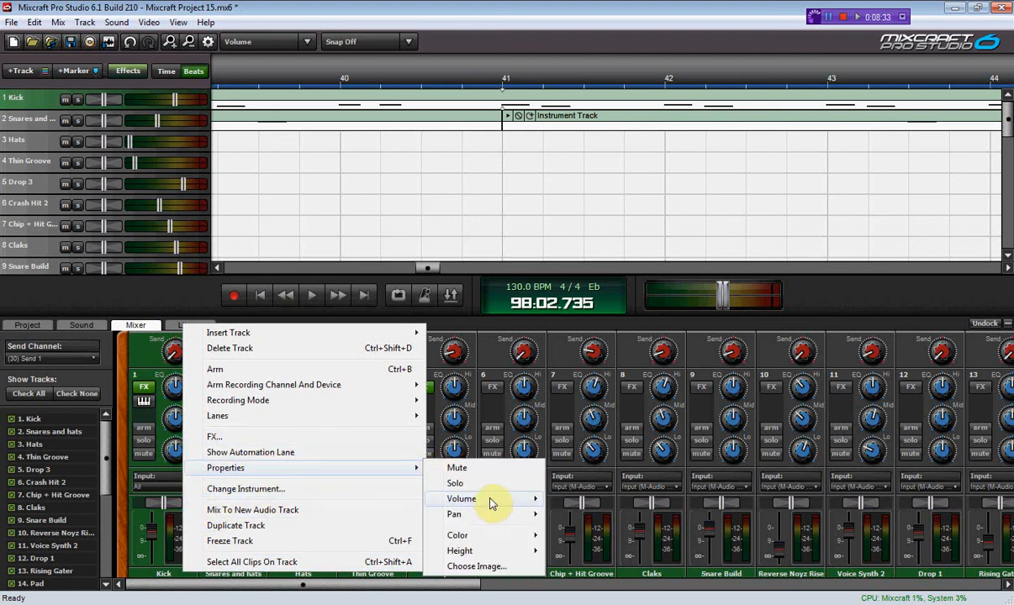
{"action": "mouse_move", "coordinate": [503, 539]}
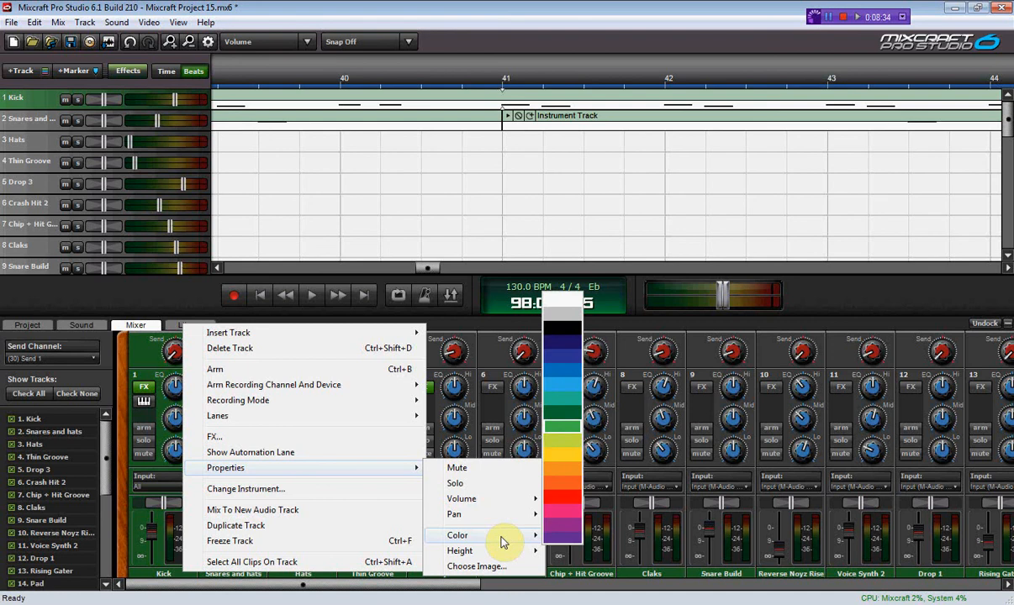
{"action": "left_click", "coordinate": [563, 503]}
Color the Snares and hats track red to match the Kick track.
{"action": "left_click", "coordinate": [241, 576]}
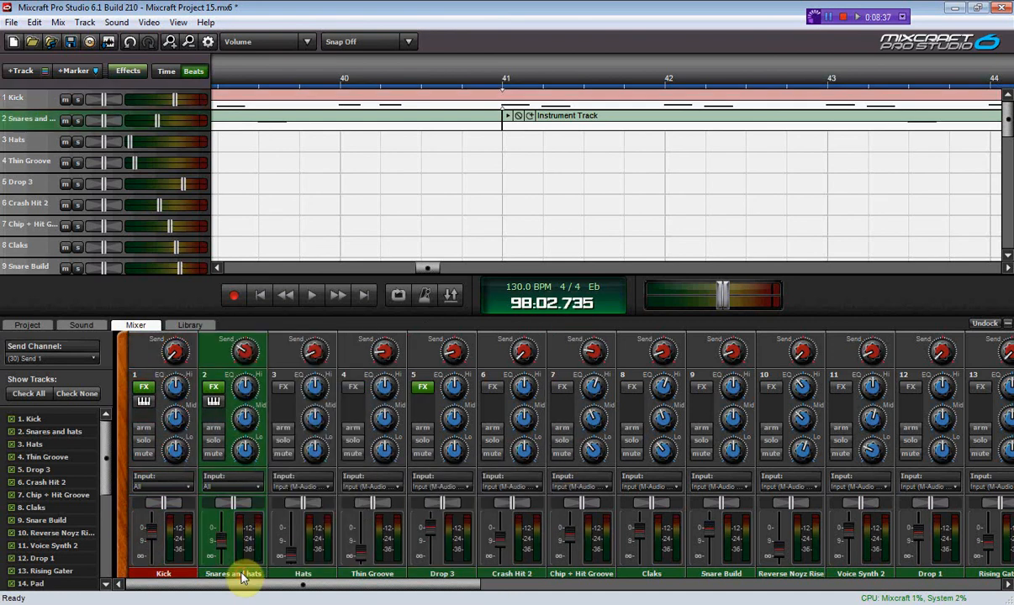
{"action": "right_click", "coordinate": [241, 576]}
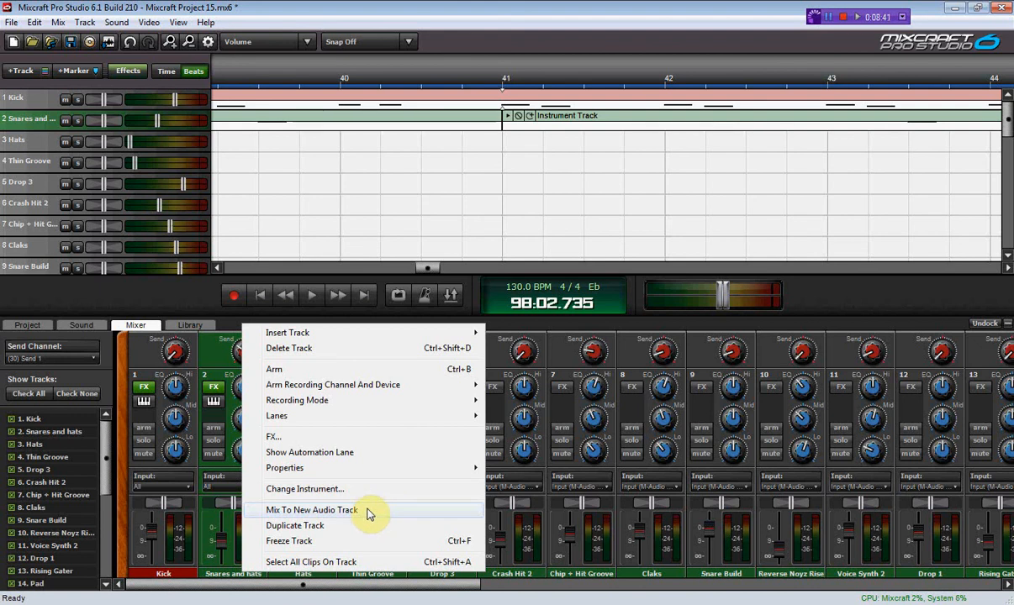
{"action": "mouse_move", "coordinate": [371, 471]}
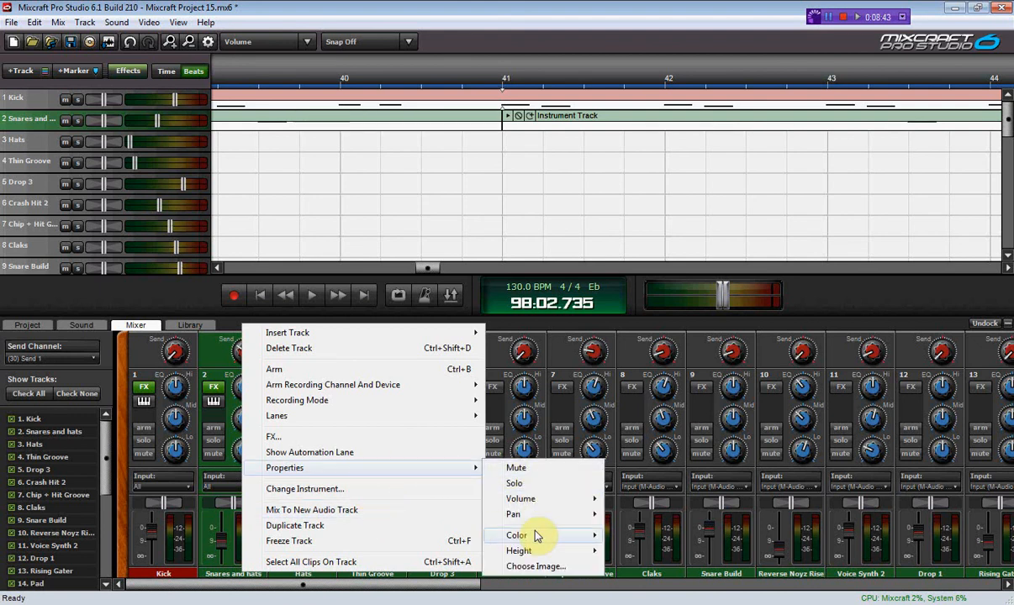
{"action": "mouse_move", "coordinate": [587, 537]}
{"action": "left_click", "coordinate": [622, 503]}
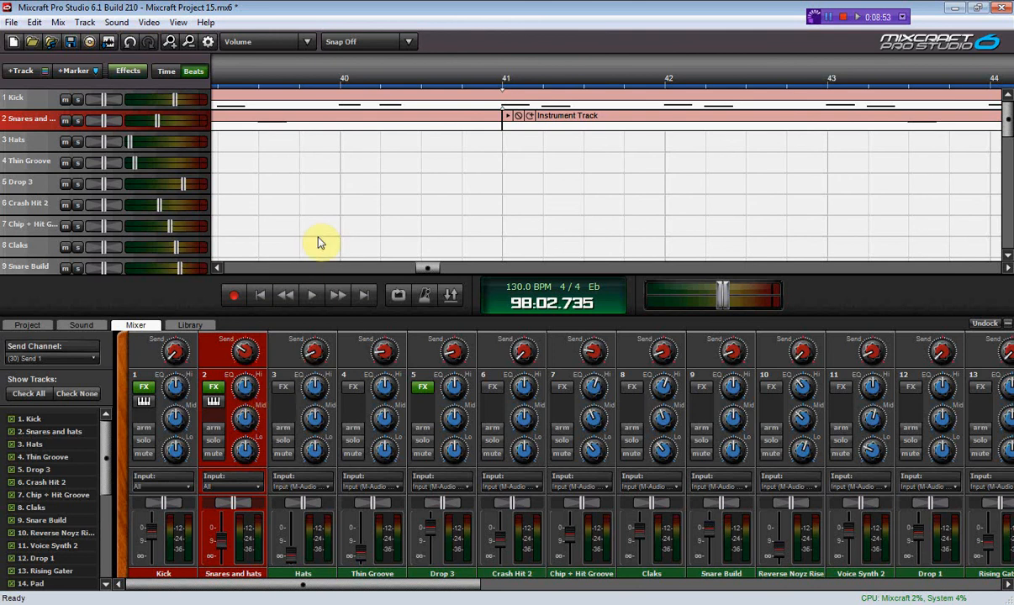
Rename the Start marker at the beginning of the timeline to Intro.
{"action": "scroll", "coordinate": [324, 225], "scroll_direction": "down", "scroll_amount": 5}
{"action": "scroll", "coordinate": [323, 227], "scroll_direction": "down", "scroll_amount": 2}
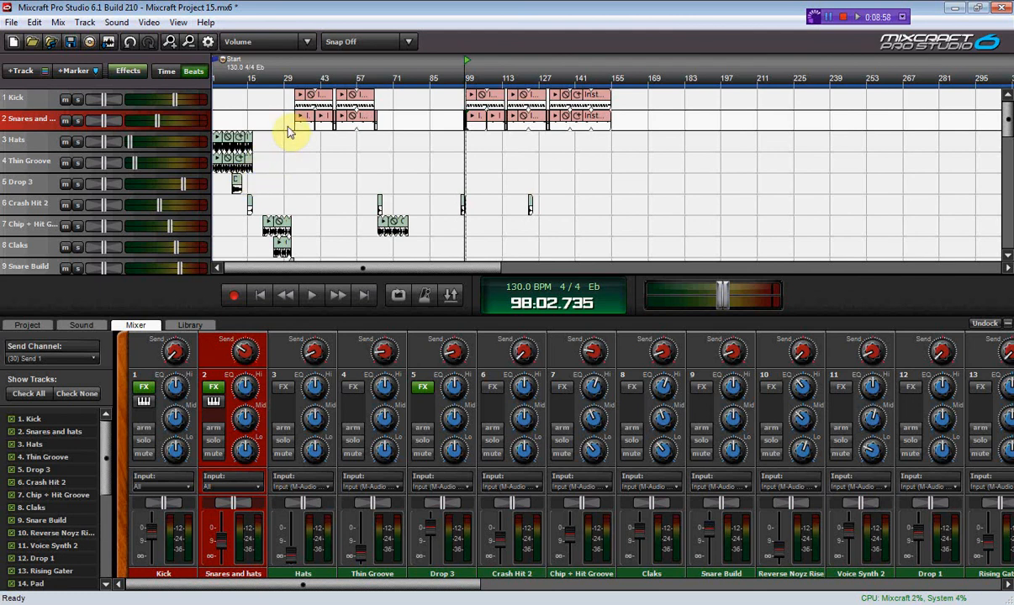
{"action": "double_click", "coordinate": [222, 60]}
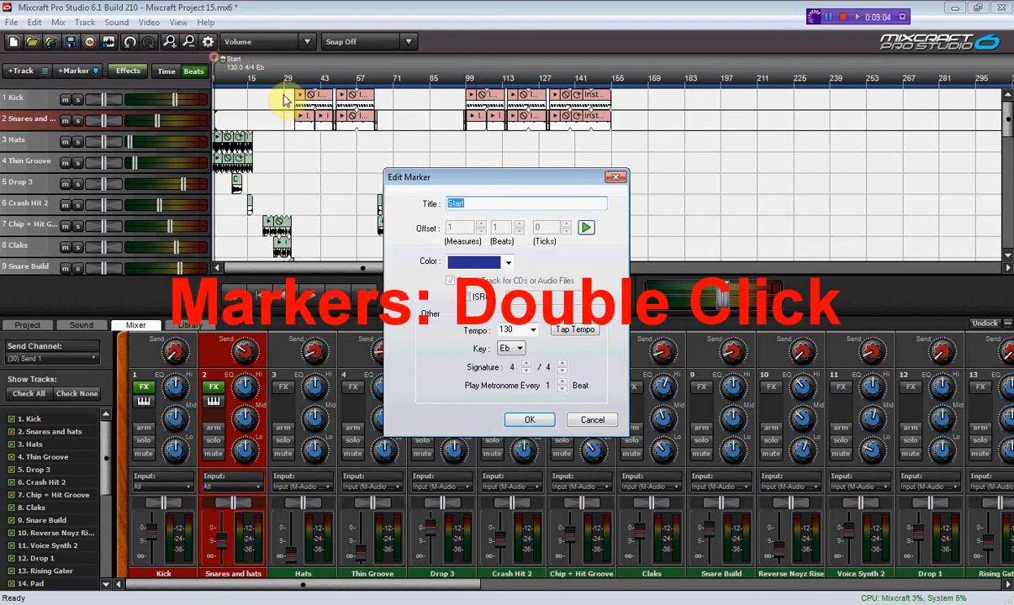
{"action": "left_click", "coordinate": [468, 204]}
{"action": "left_click_drag", "start_coordinate": [466, 205], "coordinate": [413, 200]}
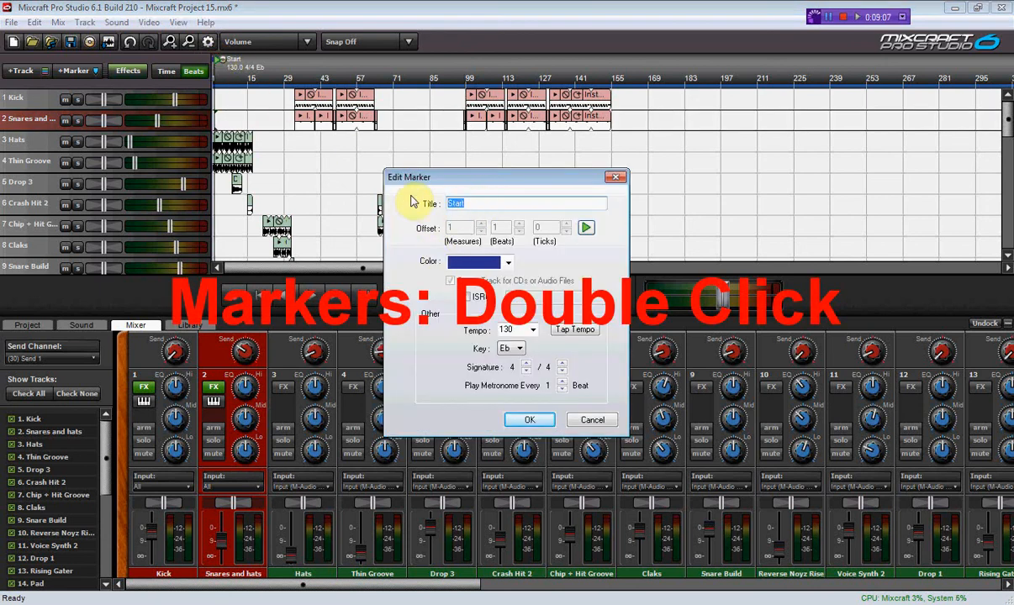
{"action": "type", "text": "Intro"}
{"action": "key", "text": "Return"}
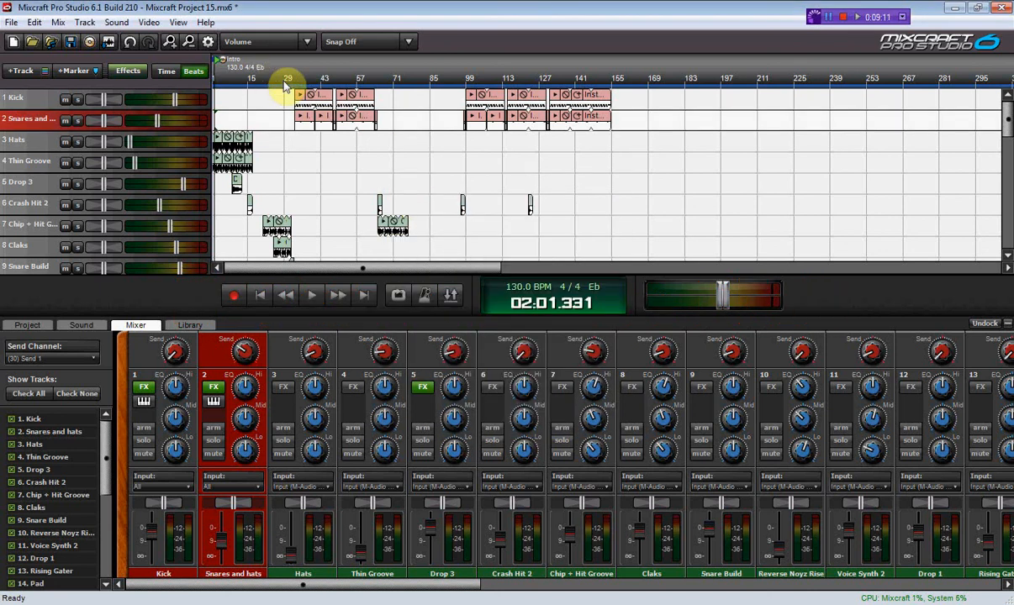
Set snapping to Snap To Measure and place the playhead at measure 17, where the Hats and Thin Groove clips end.
{"action": "scroll", "coordinate": [254, 93], "scroll_direction": "up", "scroll_amount": 4}
{"action": "scroll", "coordinate": [336, 95], "scroll_direction": "up", "scroll_amount": 2}
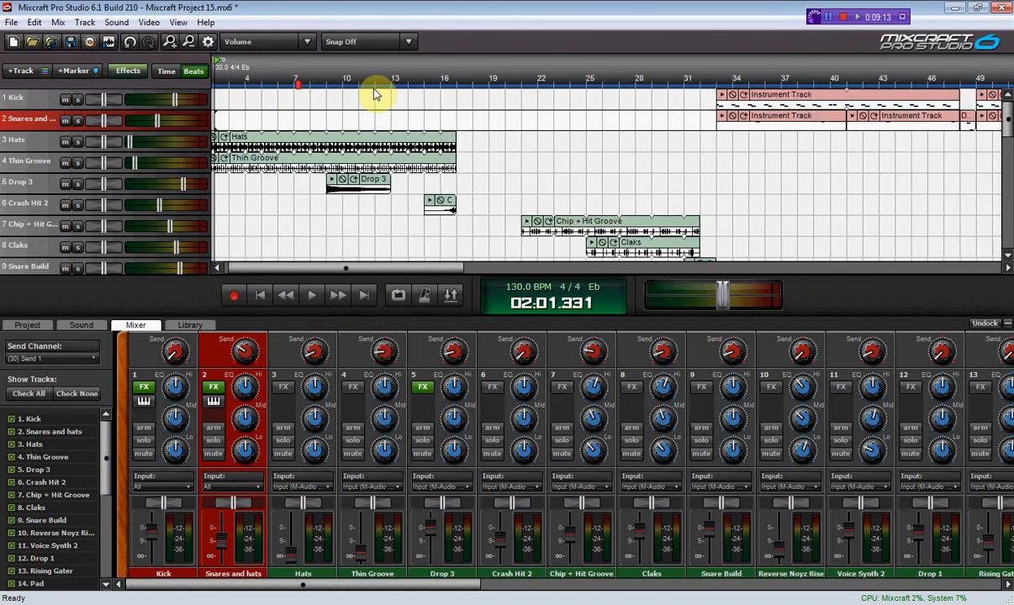
{"action": "scroll", "coordinate": [483, 98], "scroll_direction": "up", "scroll_amount": 1}
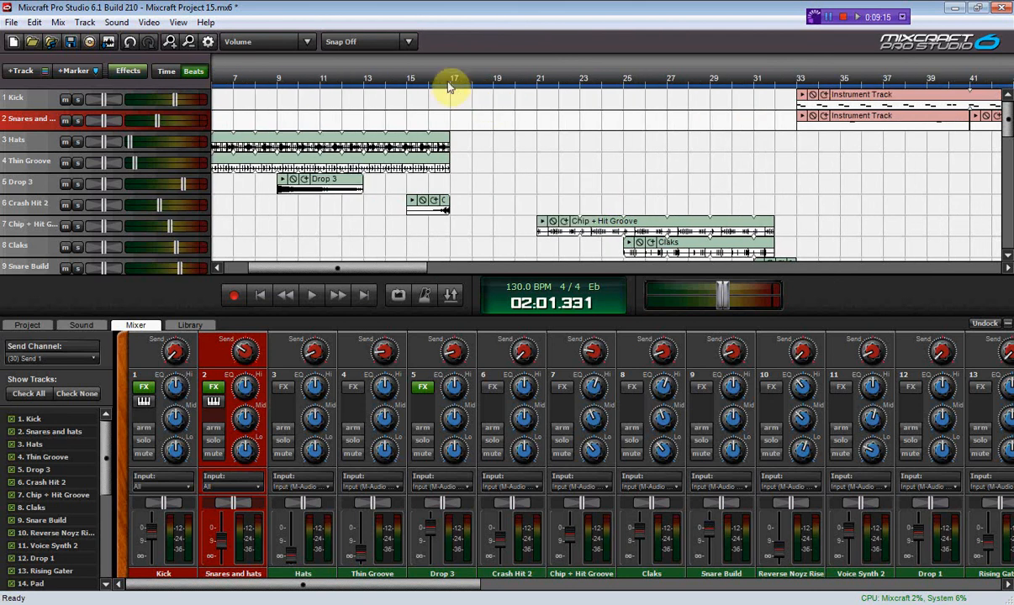
{"action": "left_click", "coordinate": [454, 72]}
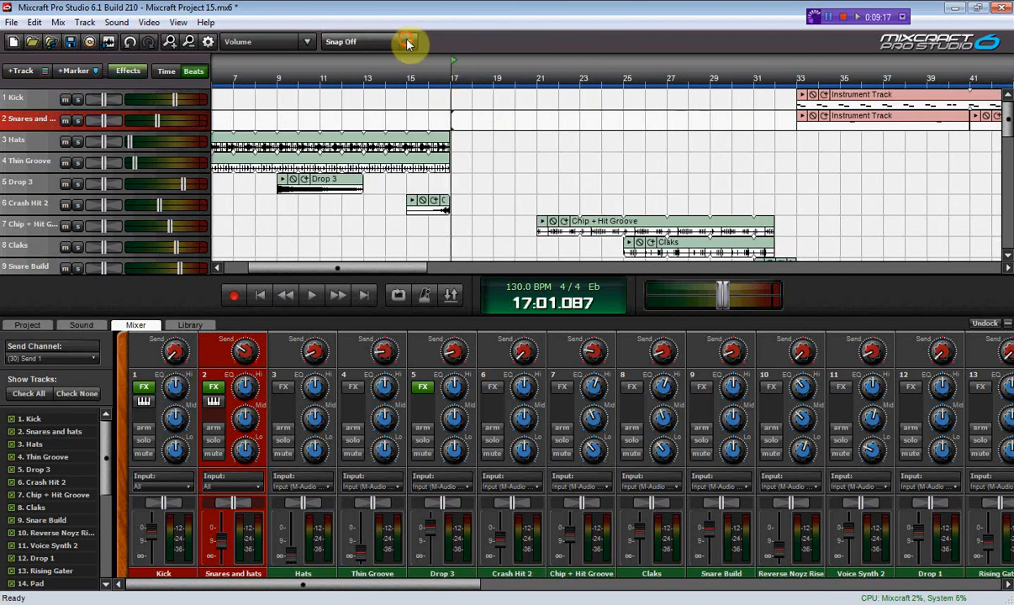
{"action": "left_click", "coordinate": [407, 40]}
{"action": "left_click", "coordinate": [397, 79]}
{"action": "left_click", "coordinate": [454, 75]}
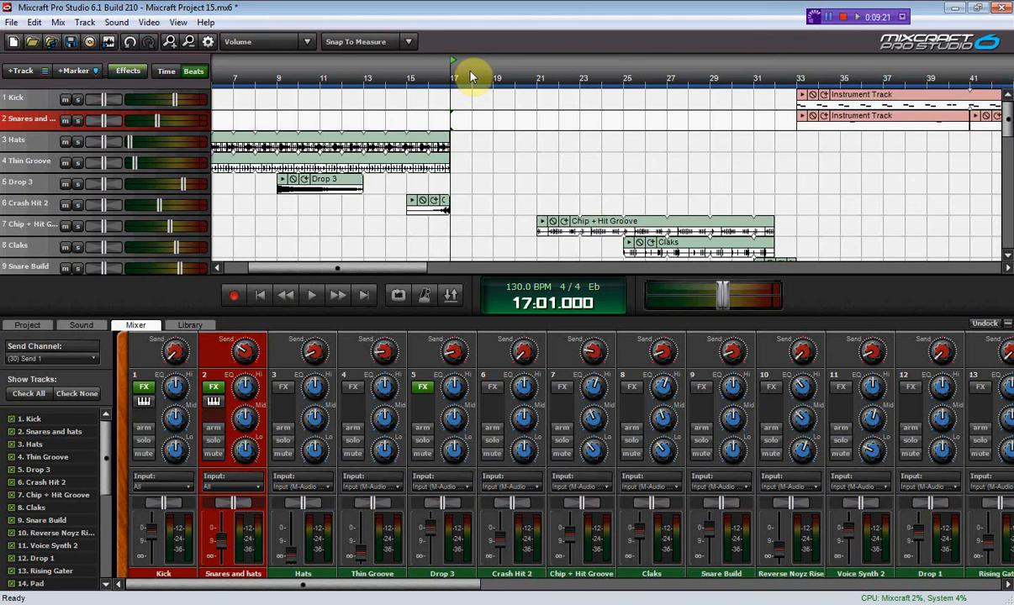
Add a marker titled Breakdown at measure 17.
{"action": "double_click", "coordinate": [451, 63]}
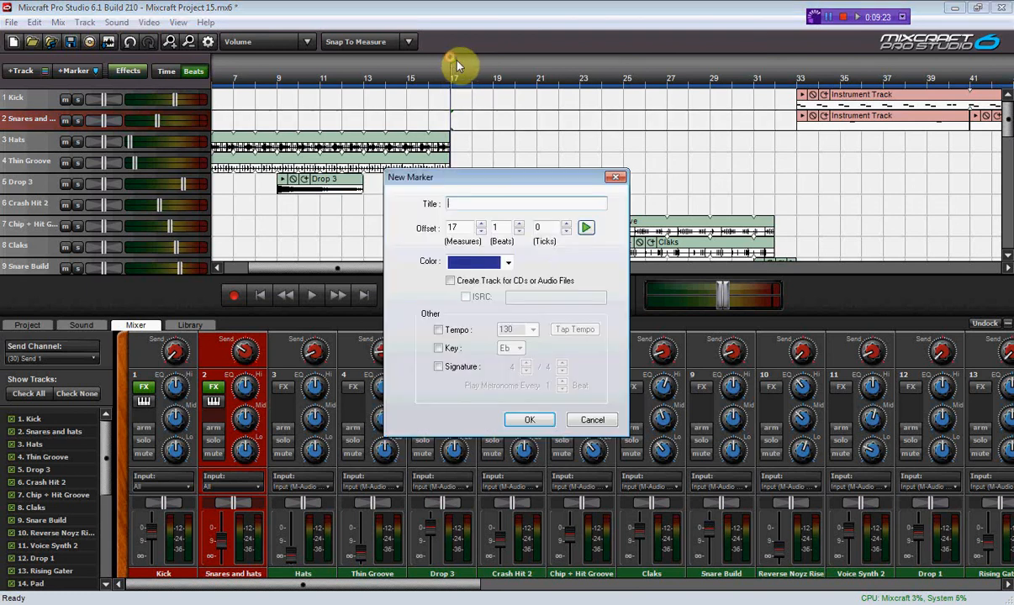
{"action": "type", "text": "Breakdown"}
{"action": "left_click", "coordinate": [520, 419]}
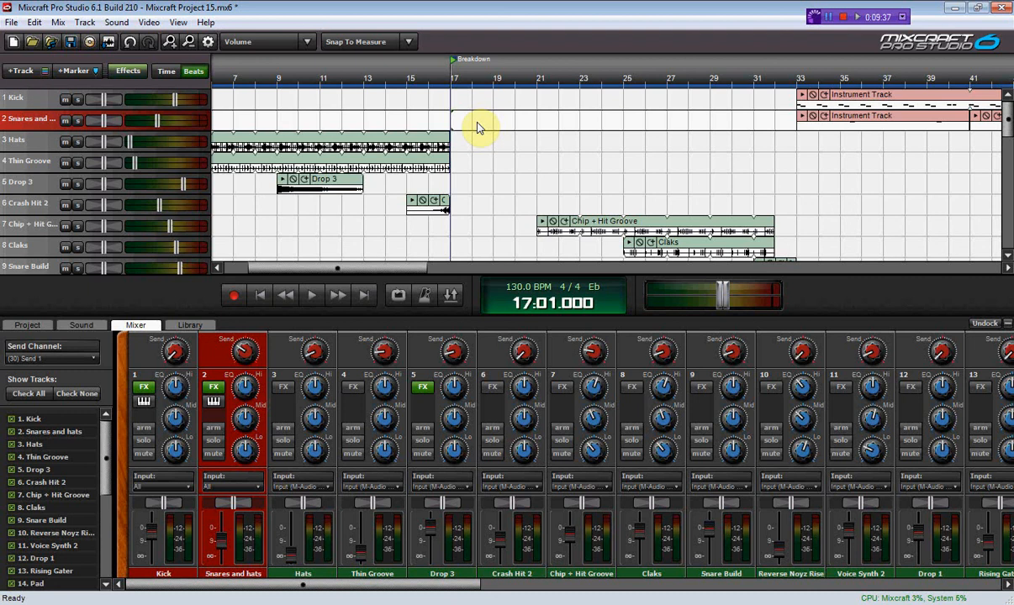
Add a marker titled Drop at measure 33, where the first Kick clip starts.
{"action": "scroll", "coordinate": [476, 126], "scroll_direction": "down", "scroll_amount": 3}
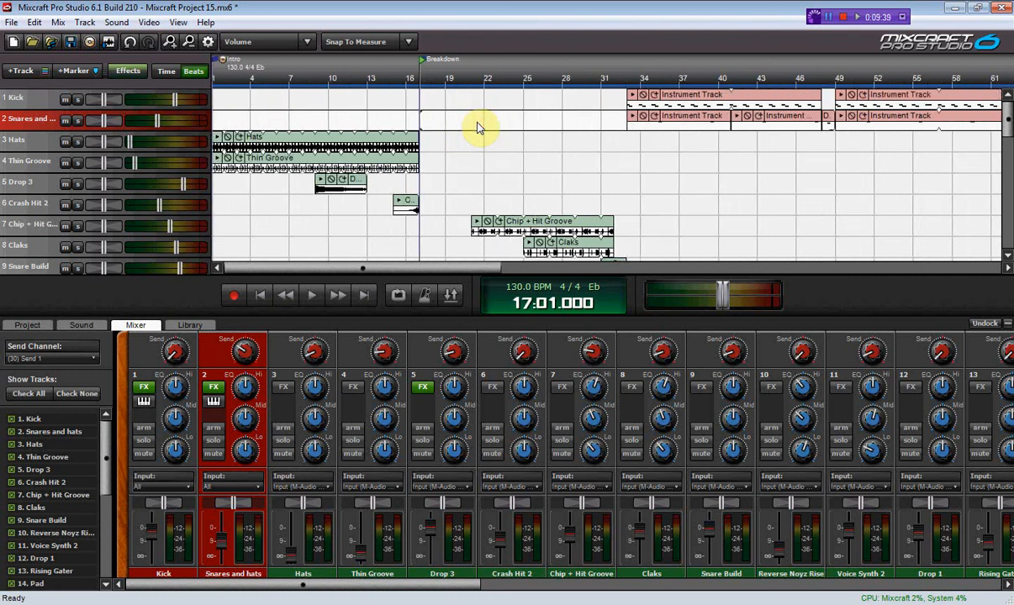
{"action": "left_click", "coordinate": [563, 78]}
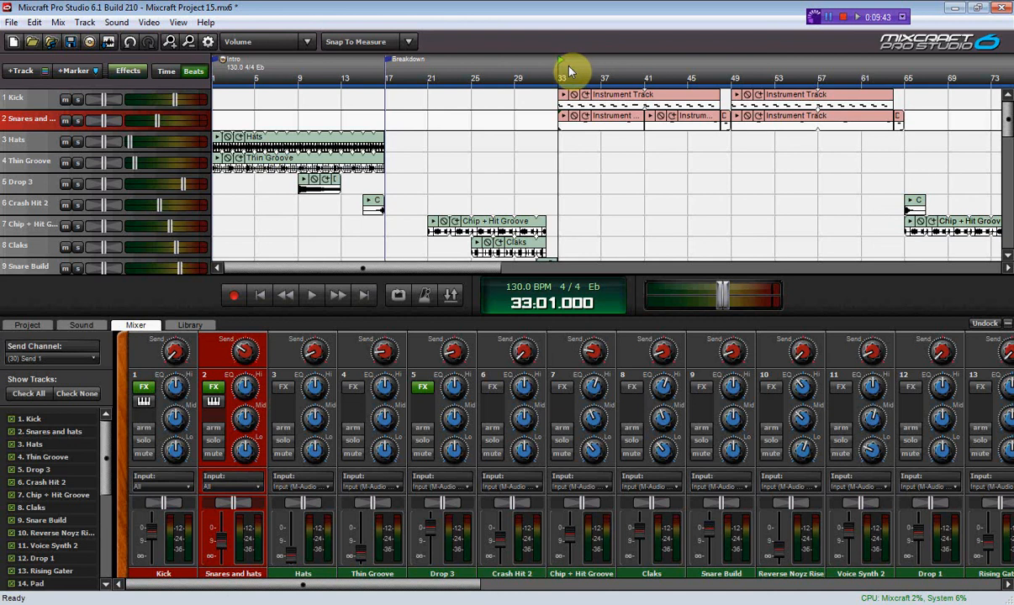
{"action": "double_click", "coordinate": [561, 61]}
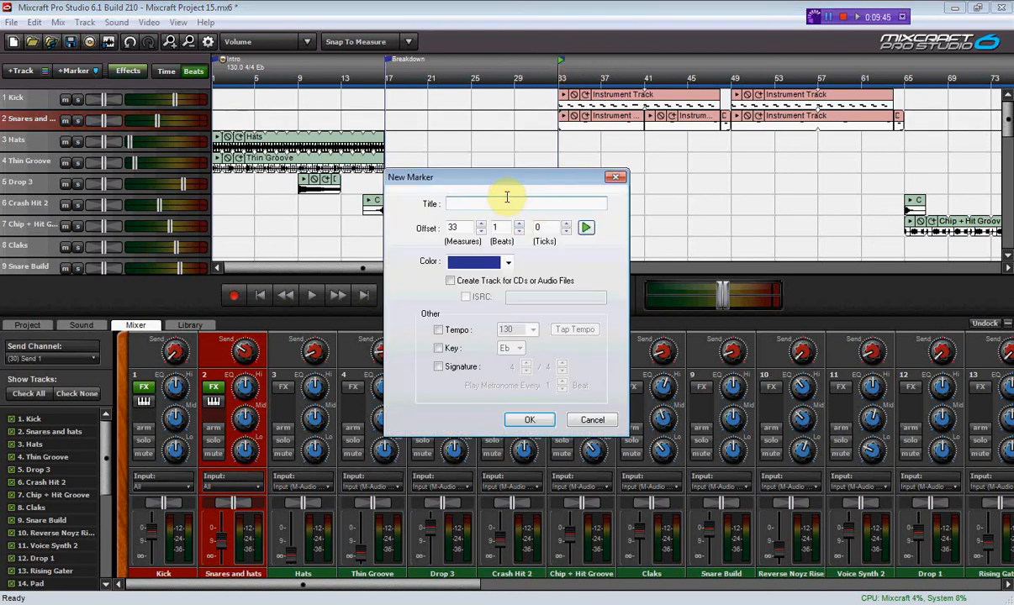
{"action": "type", "text": "Drop"}
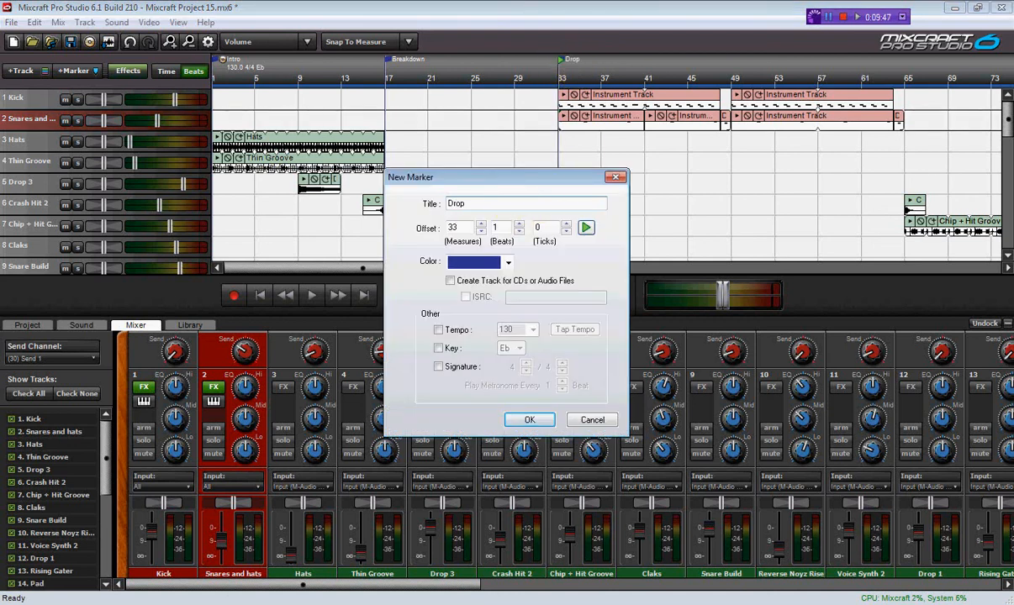
{"action": "left_click", "coordinate": [529, 420]}
Add a marker titled "B Section" at measure 65, where the second Chip + Hit Groove clip starts.
{"action": "scroll", "coordinate": [595, 172], "scroll_direction": "down", "scroll_amount": 1}
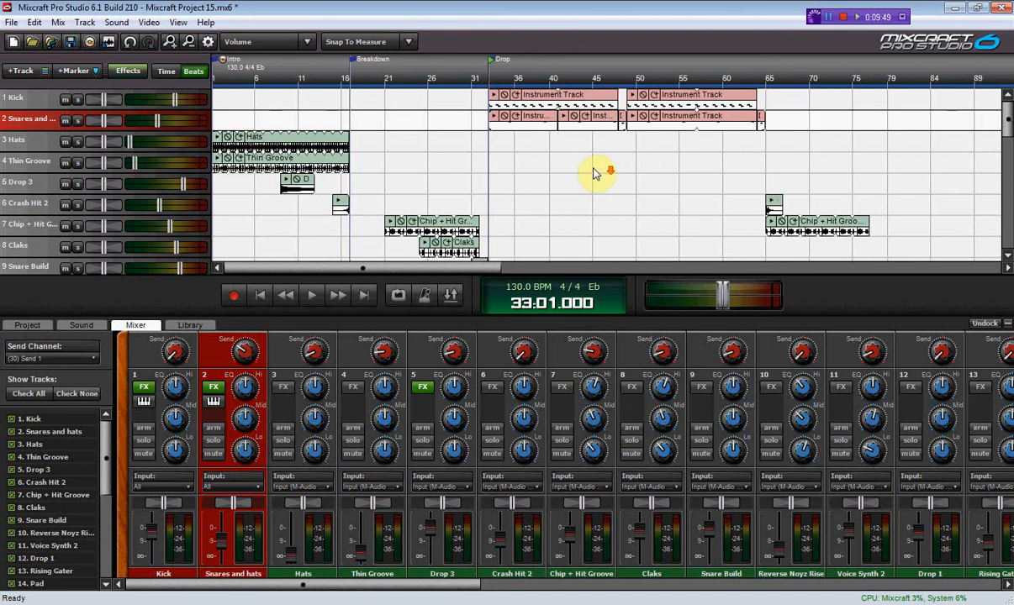
{"action": "scroll", "coordinate": [595, 173], "scroll_direction": "down", "scroll_amount": 1}
{"action": "scroll", "coordinate": [600, 170], "scroll_direction": "down", "scroll_amount": 1}
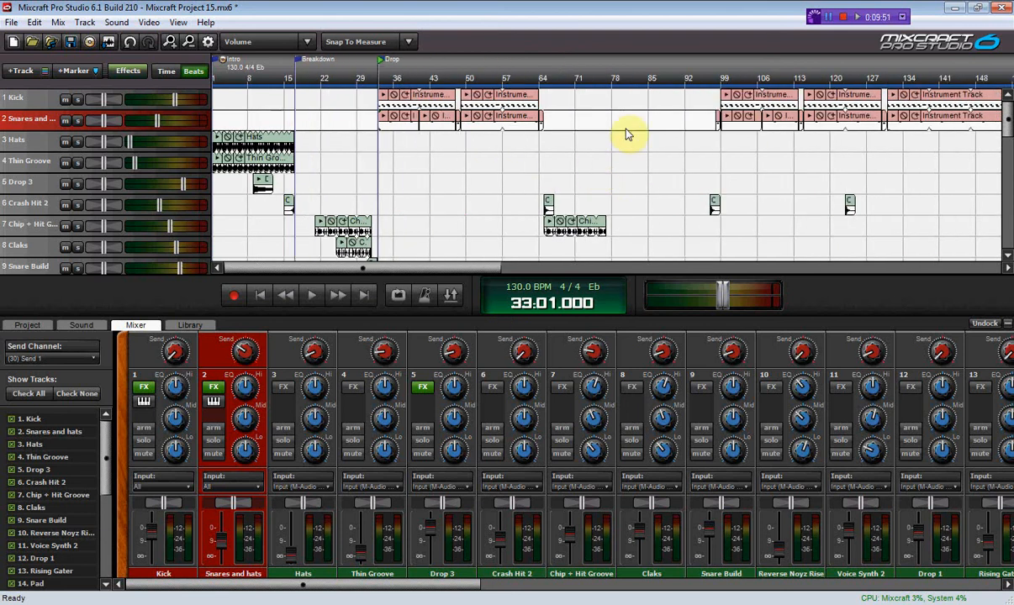
{"action": "scroll", "coordinate": [558, 109], "scroll_direction": "up", "scroll_amount": 1}
{"action": "scroll", "coordinate": [558, 109], "scroll_direction": "up", "scroll_amount": 2}
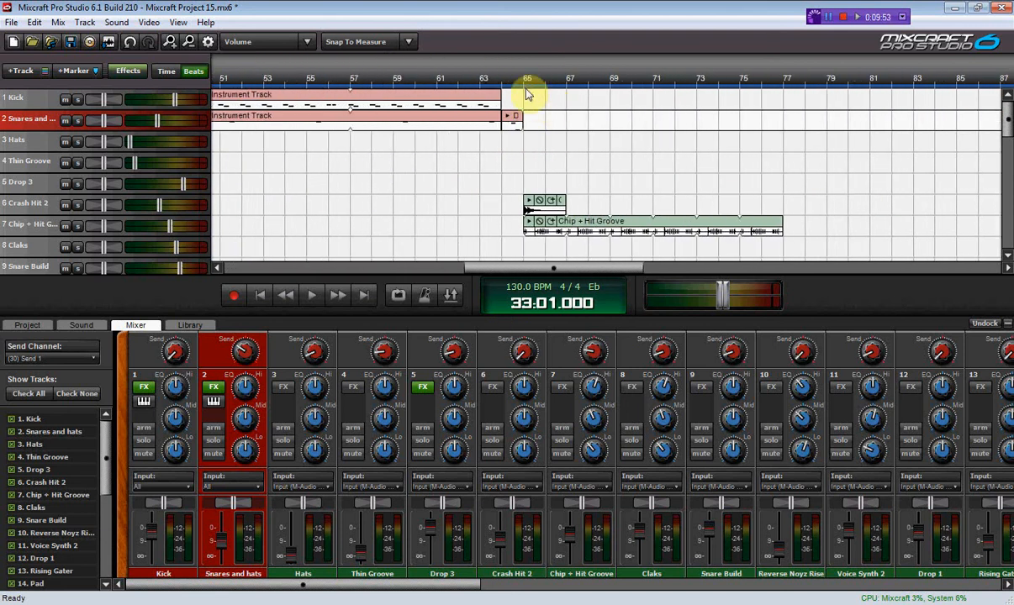
{"action": "left_click", "coordinate": [528, 78]}
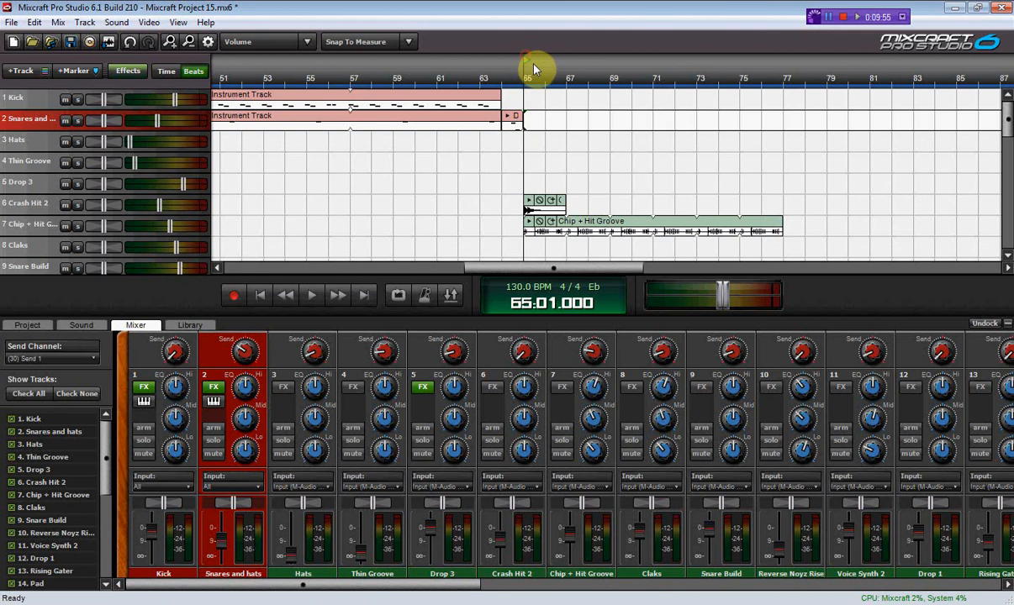
{"action": "double_click", "coordinate": [527, 62]}
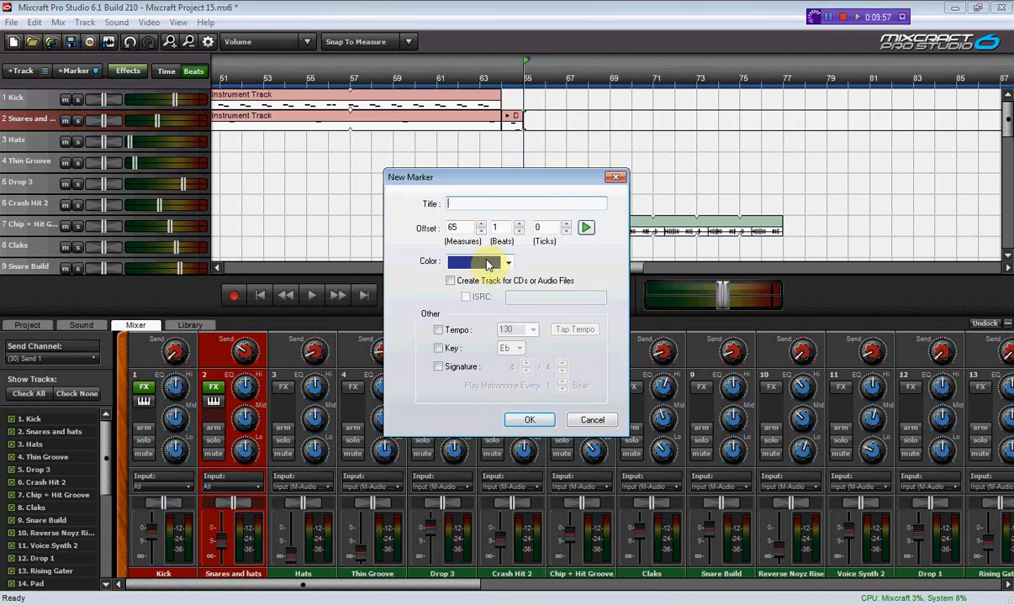
{"action": "type", "text": "B Section"}
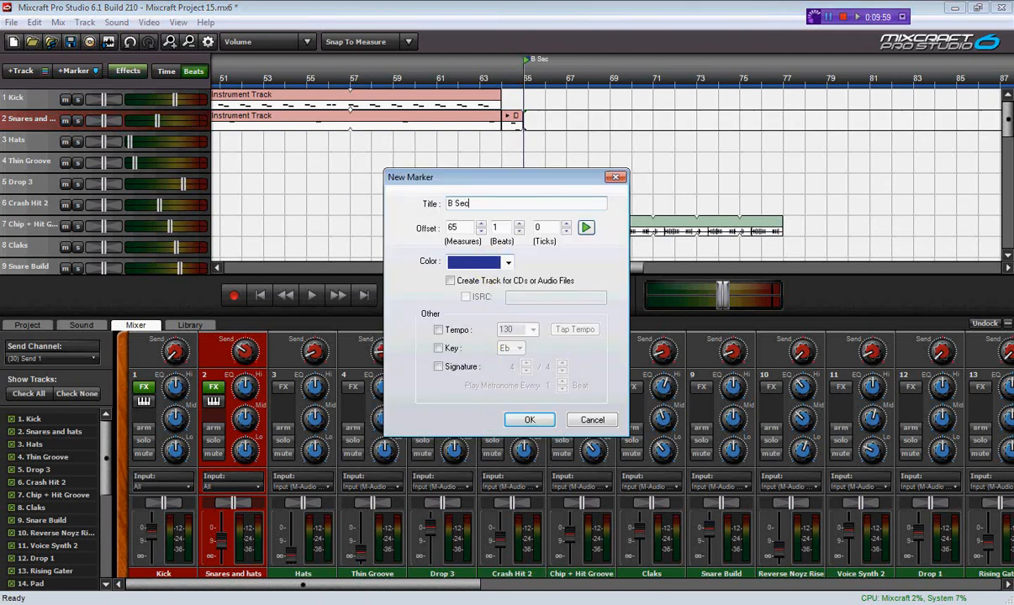
{"action": "left_click", "coordinate": [529, 419]}
{"action": "scroll", "coordinate": [439, 195], "scroll_direction": "down", "scroll_amount": 4}
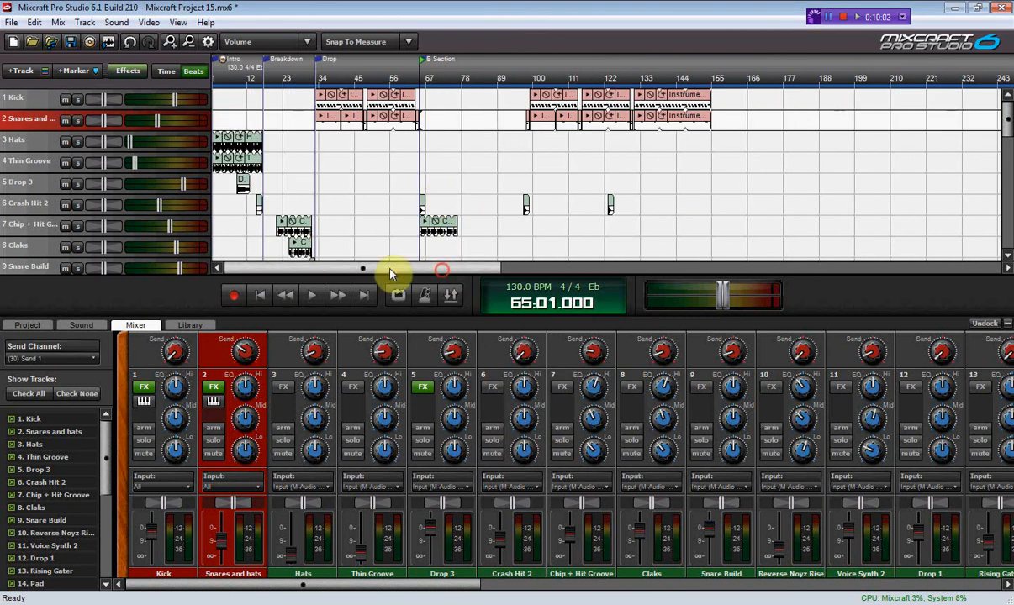